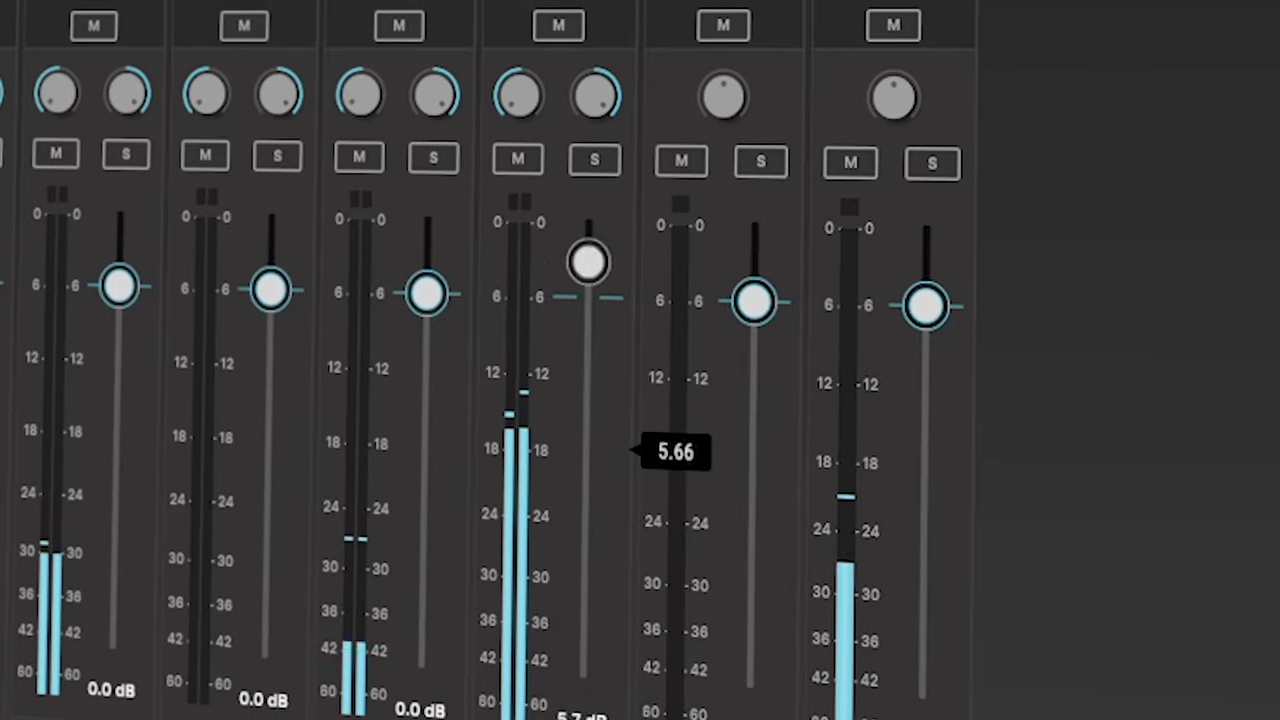
Lower a main mixer channel's level, then scroll the view back up
{"action": "left_click_drag", "start_coordinate": [589, 260], "coordinate": [595, 316]}
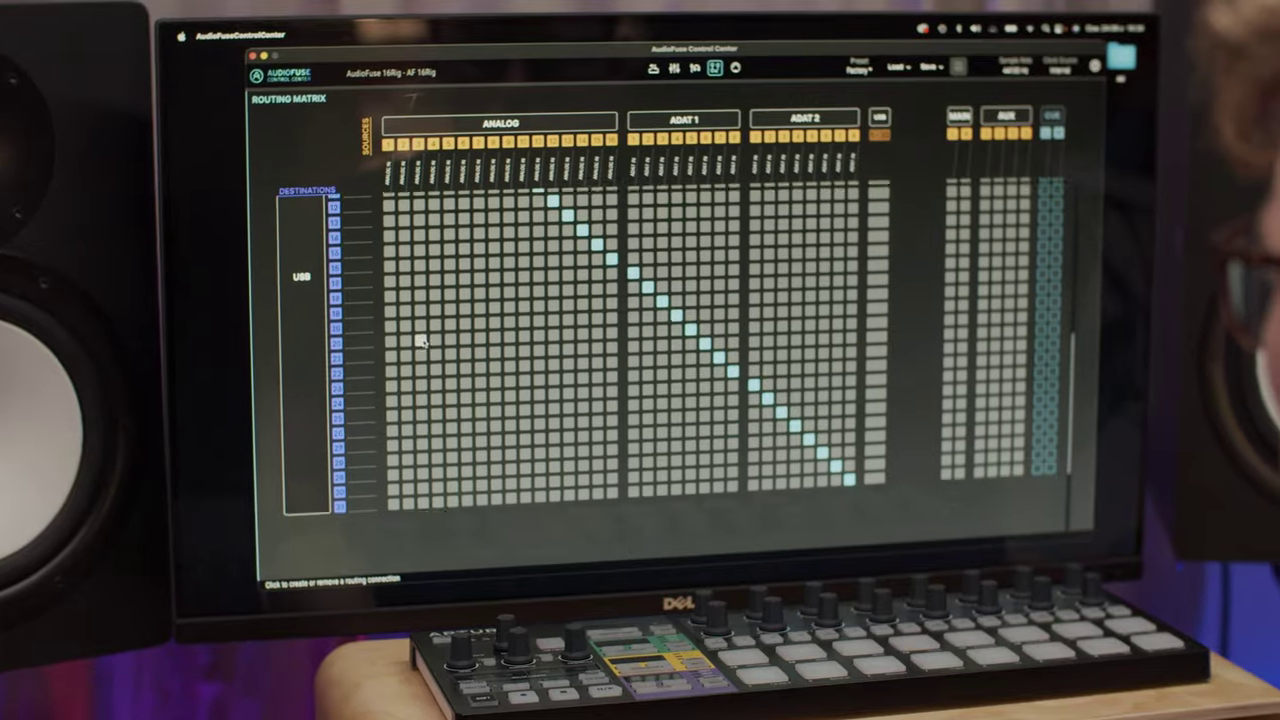
{"action": "scroll", "coordinate": [404, 341], "scroll_direction": "up", "scroll_amount": 10}
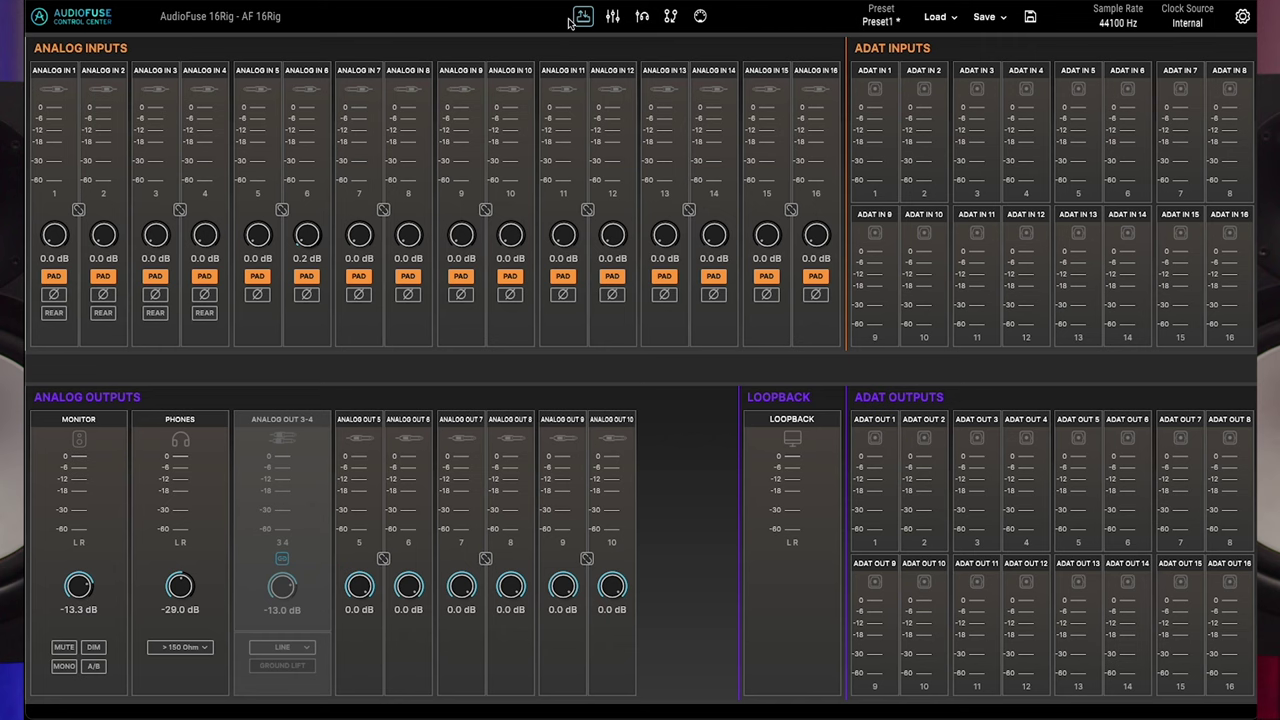
{"action": "left_click", "coordinate": [73, 22]}
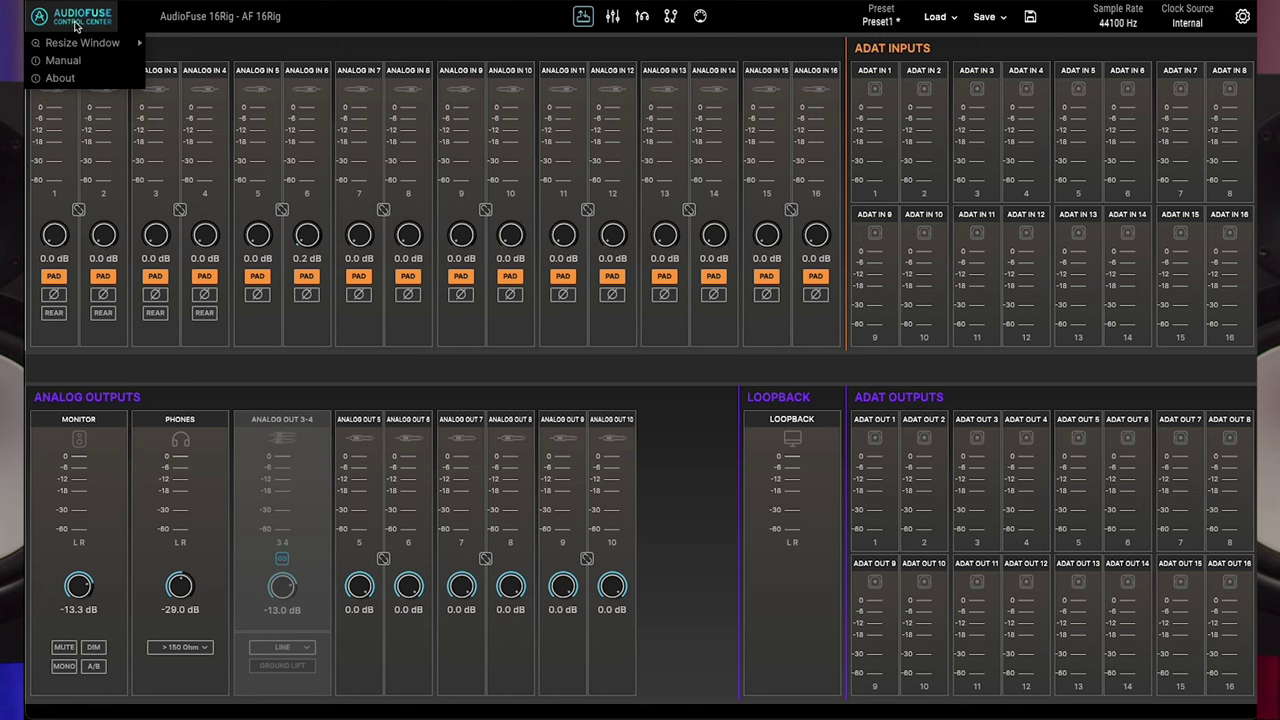
{"action": "mouse_move", "coordinate": [89, 45]}
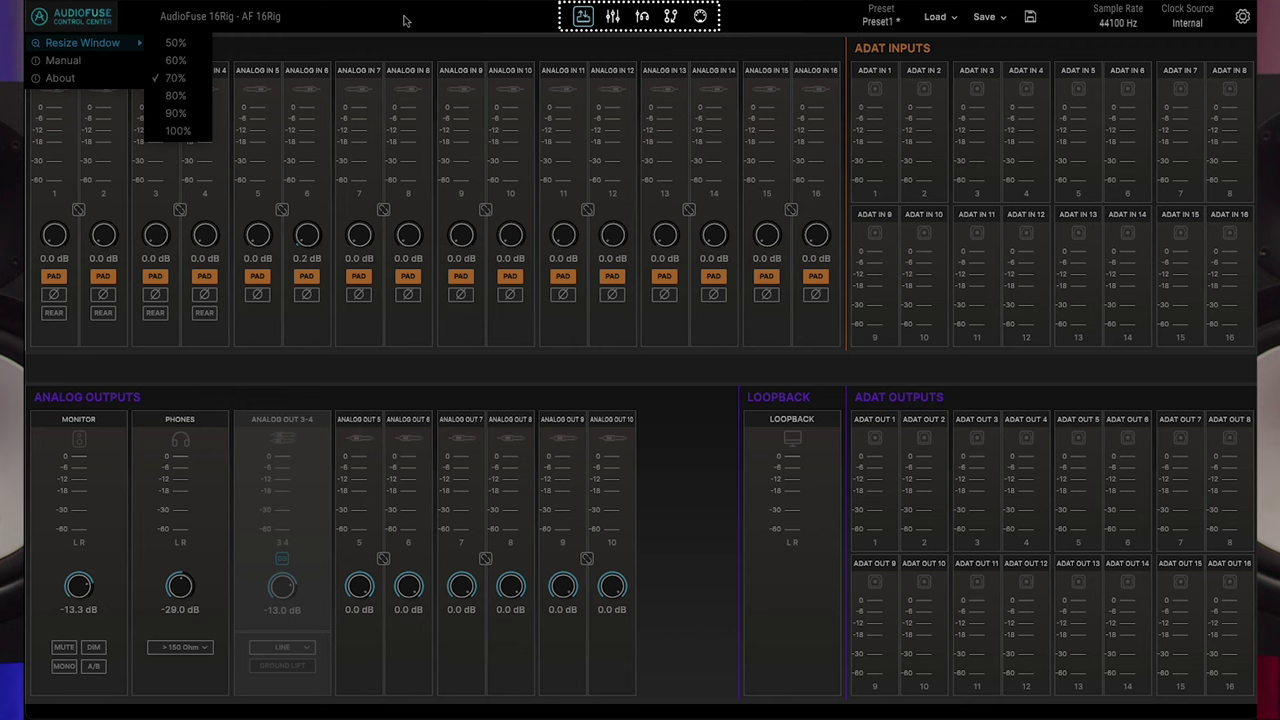
{"action": "left_click", "coordinate": [380, 16]}
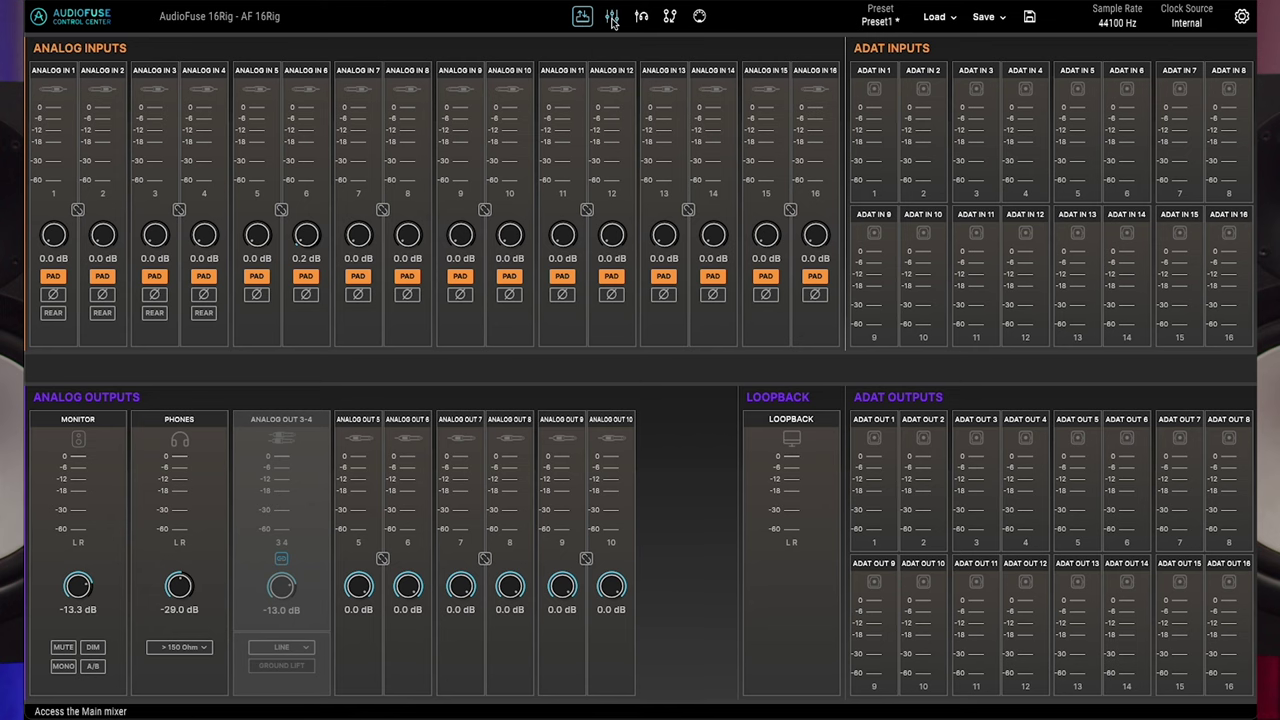
{"action": "left_click", "coordinate": [611, 18]}
{"action": "left_click", "coordinate": [641, 18]}
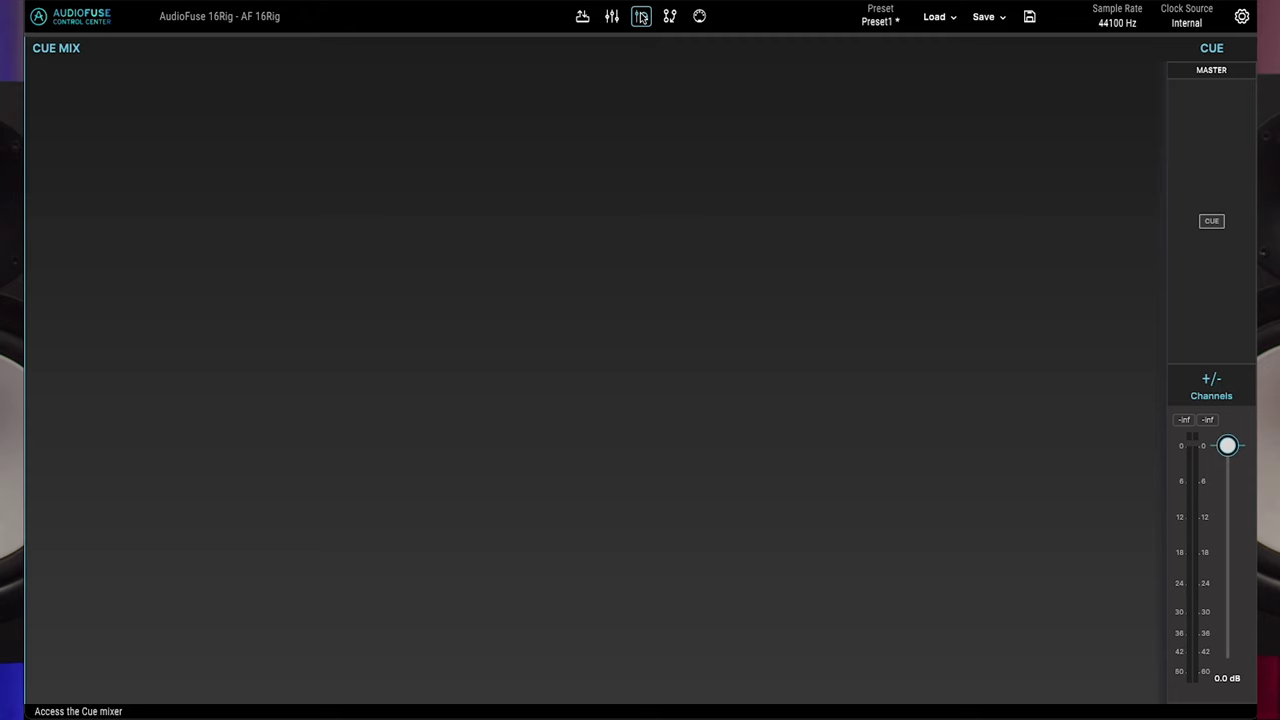
{"action": "left_click", "coordinate": [670, 17]}
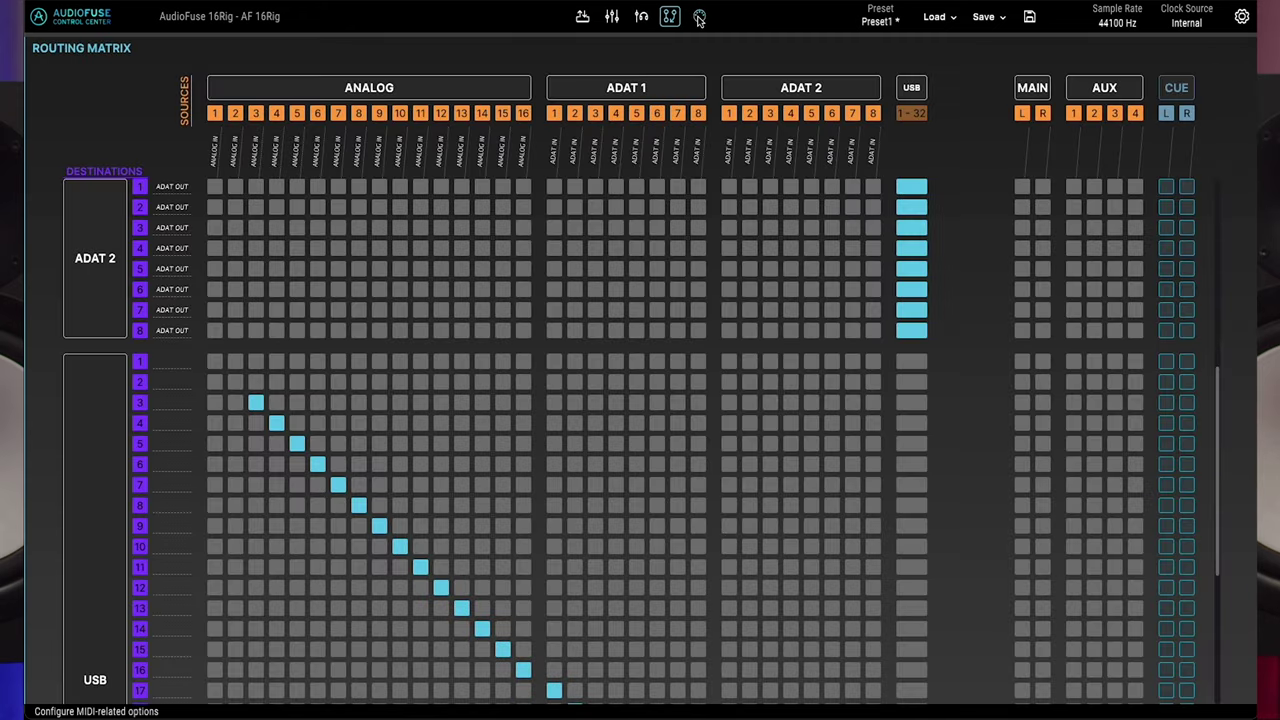
{"action": "left_click", "coordinate": [701, 17]}
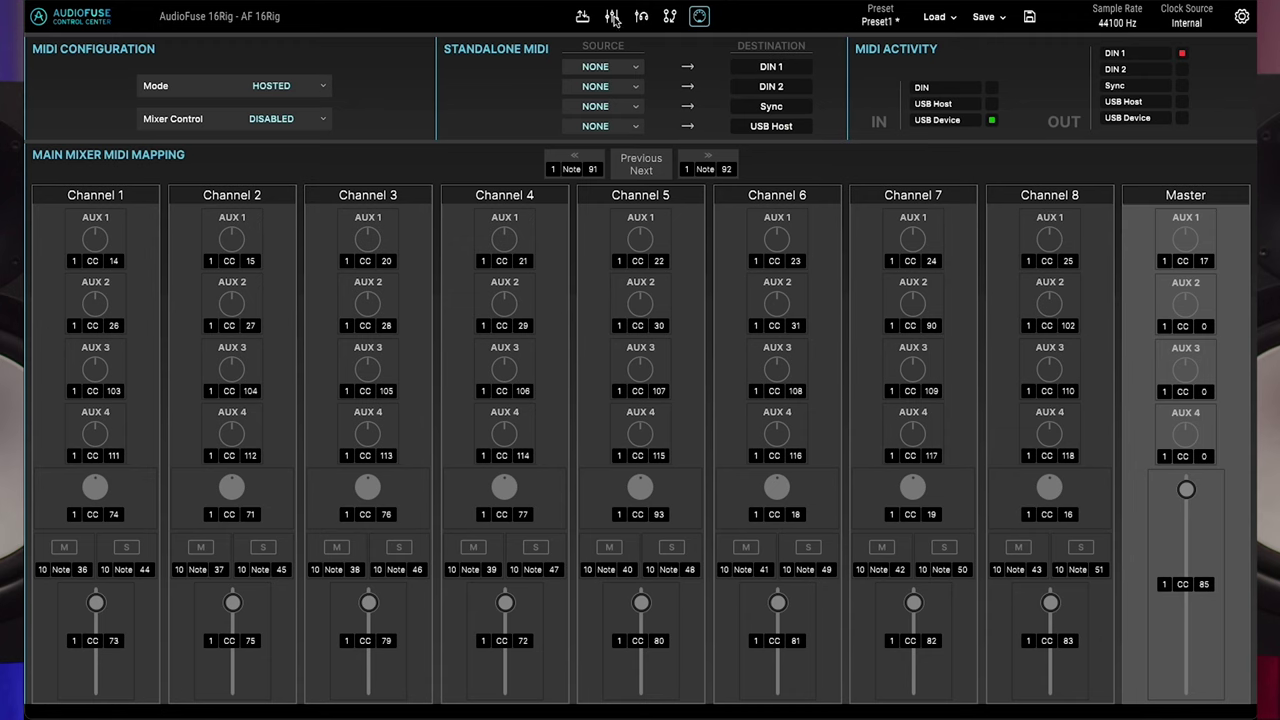
{"action": "left_click", "coordinate": [582, 18]}
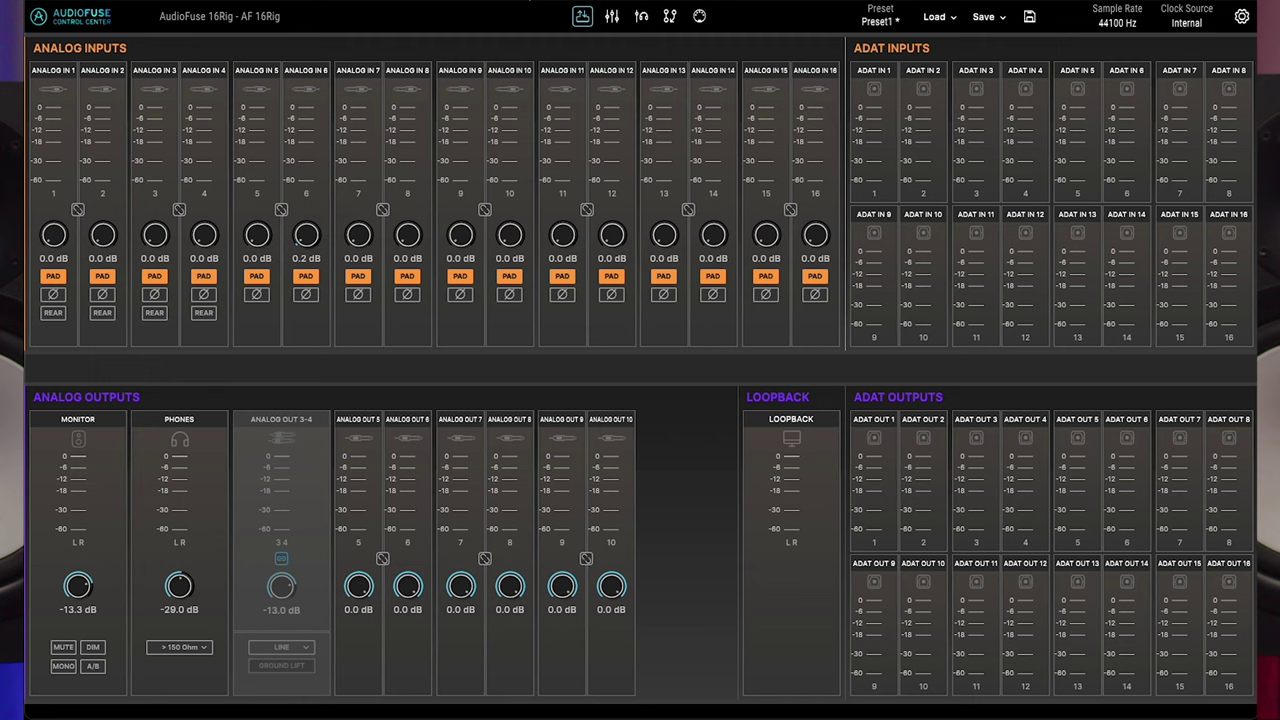
{"action": "left_click", "coordinate": [952, 18]}
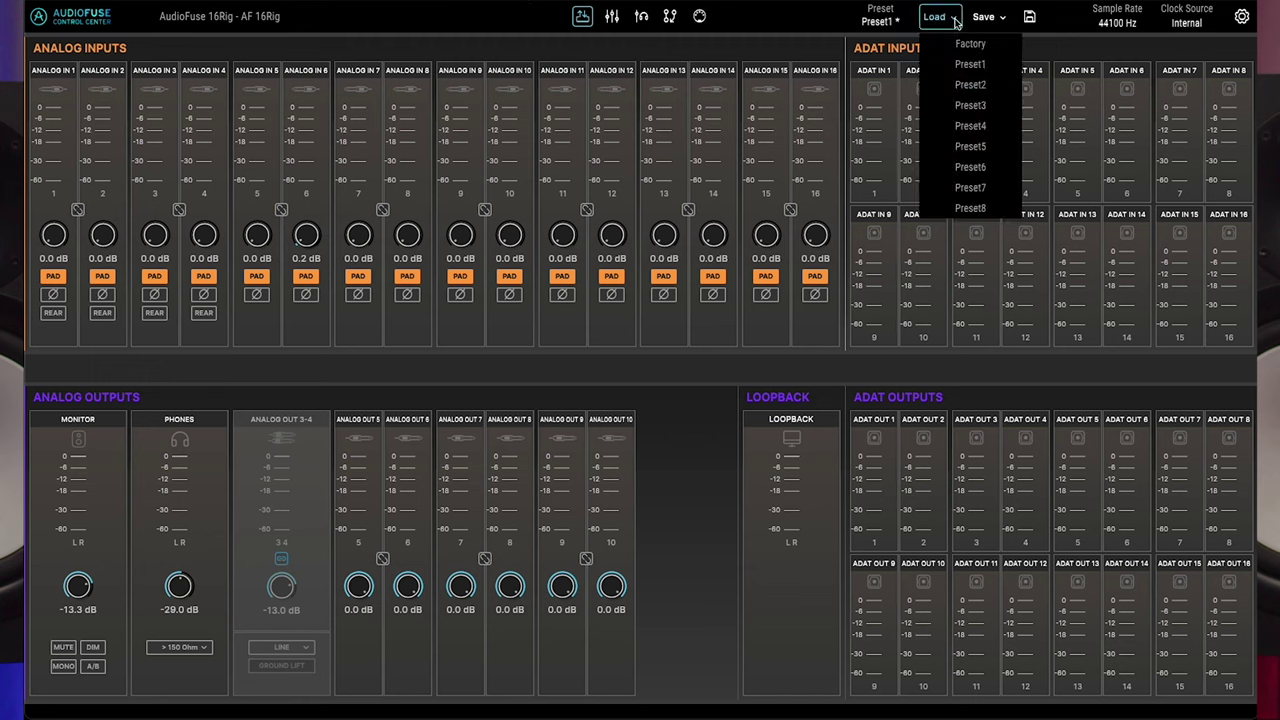
{"action": "left_click", "coordinate": [1002, 20]}
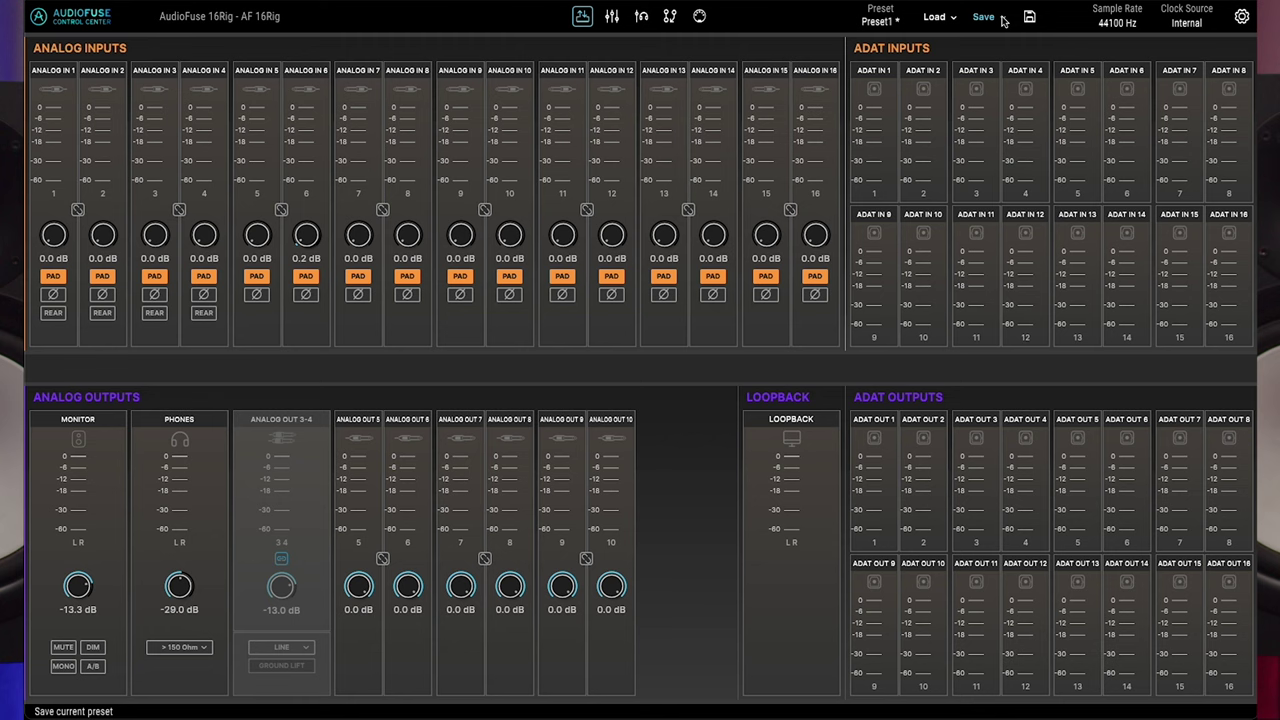
{"action": "left_click", "coordinate": [1003, 20]}
{"action": "left_click", "coordinate": [1120, 22]}
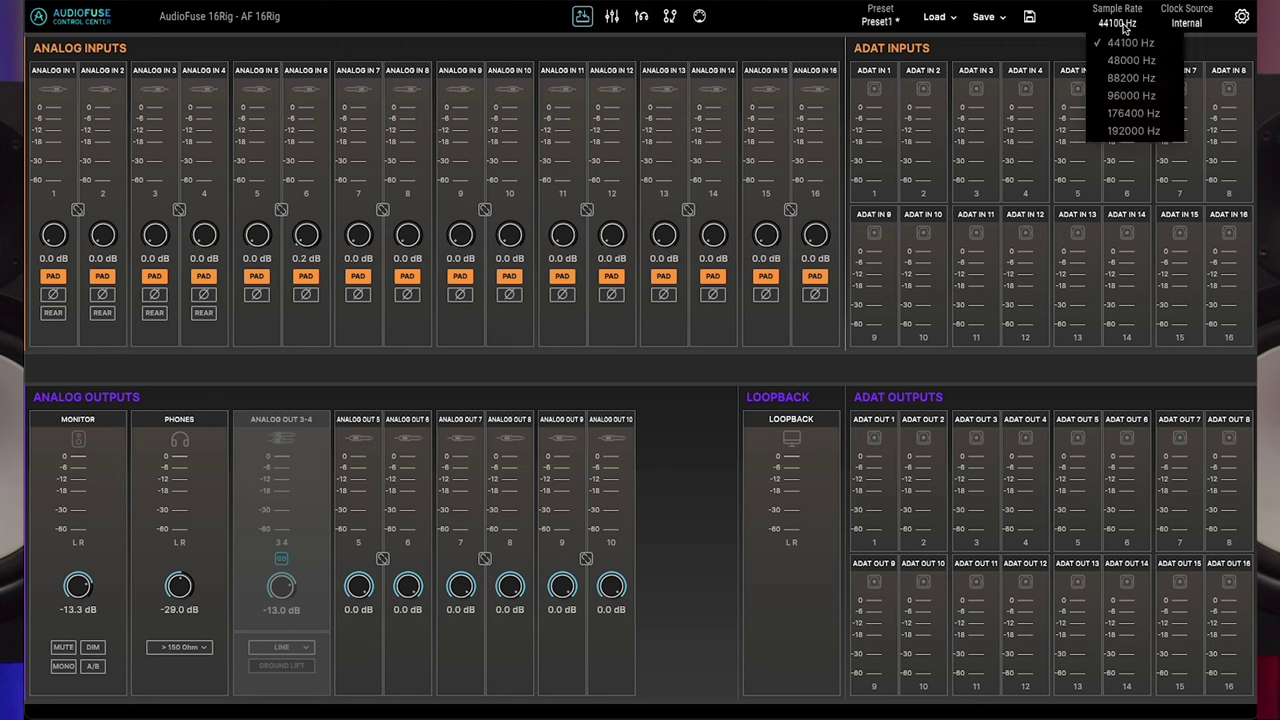
{"action": "left_click", "coordinate": [1187, 22]}
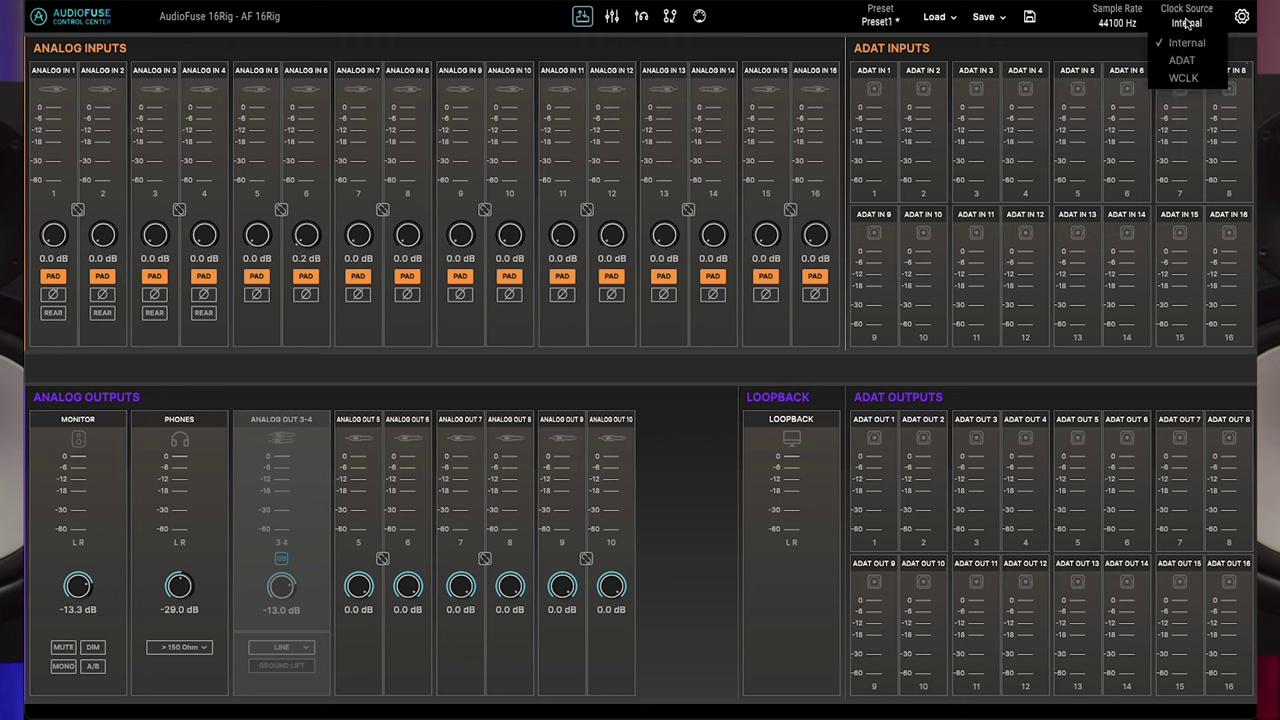
{"action": "left_click", "coordinate": [1197, 24]}
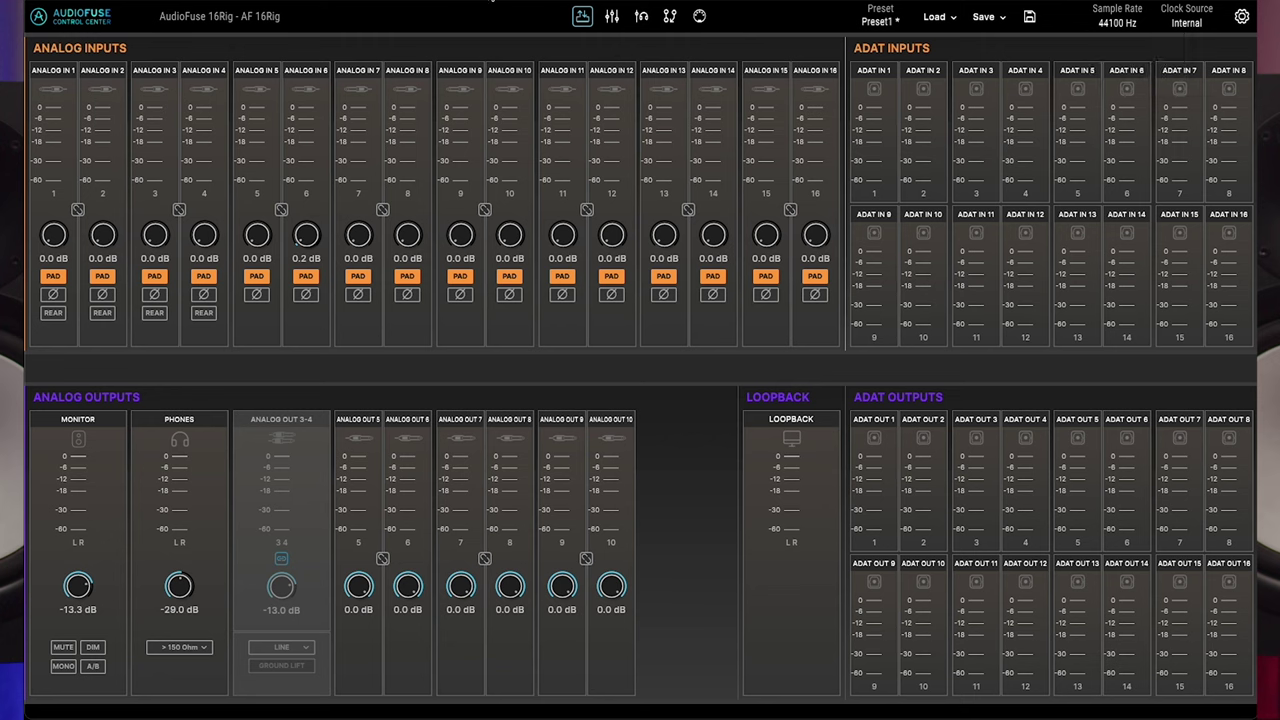
Browse the Audio Settings and Preferences tabs, ending on Firmware Update showing version 1.1.0
{"action": "left_click", "coordinate": [1241, 16]}
{"action": "left_click", "coordinate": [396, 194]}
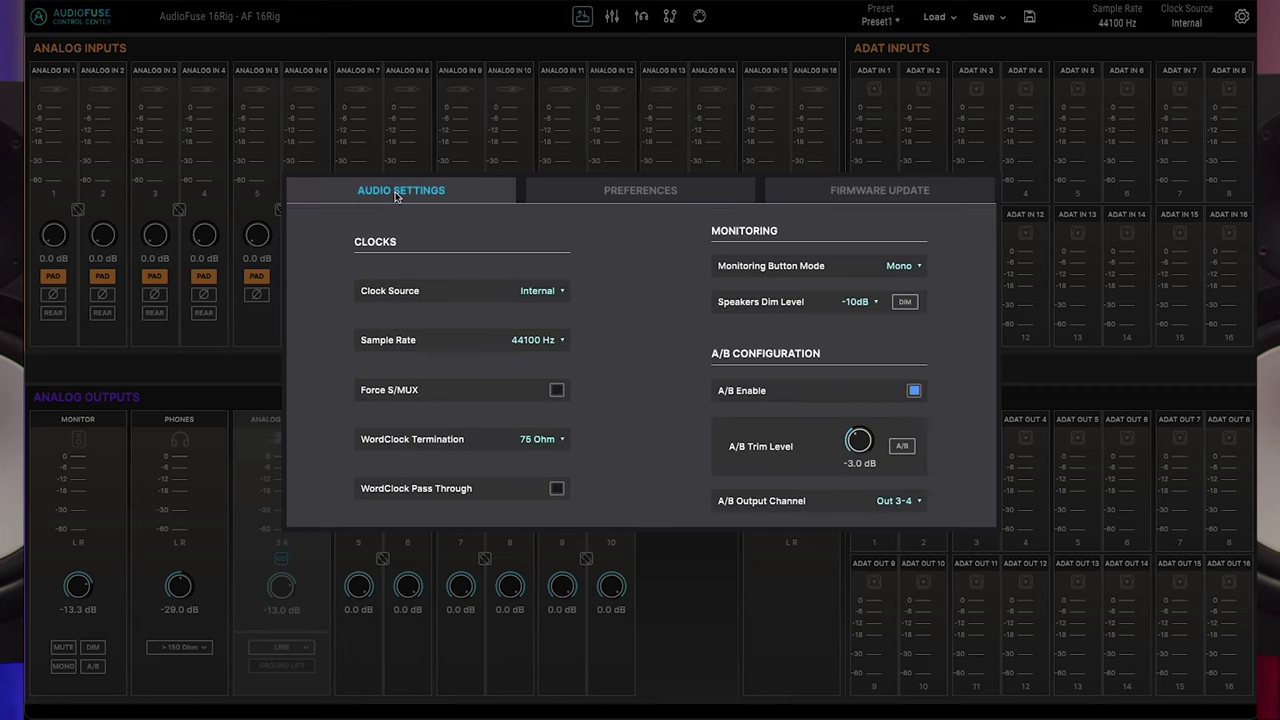
{"action": "left_click", "coordinate": [610, 197]}
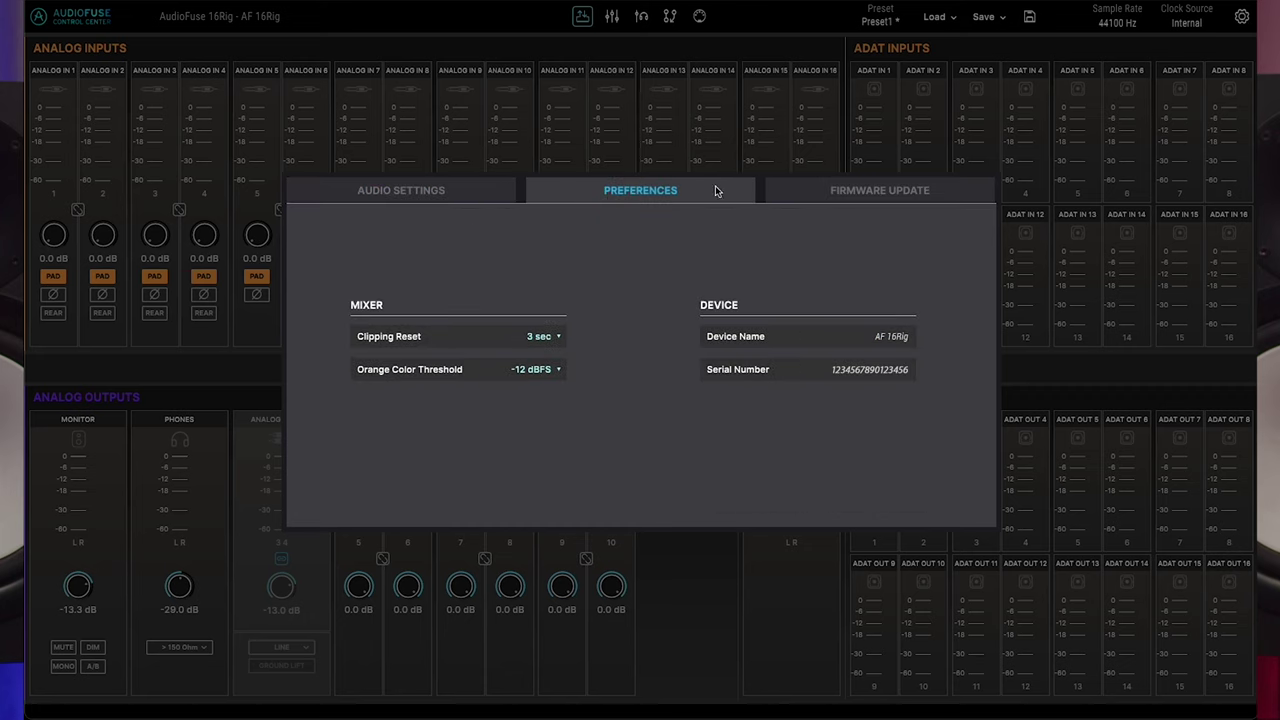
{"action": "left_click", "coordinate": [838, 191]}
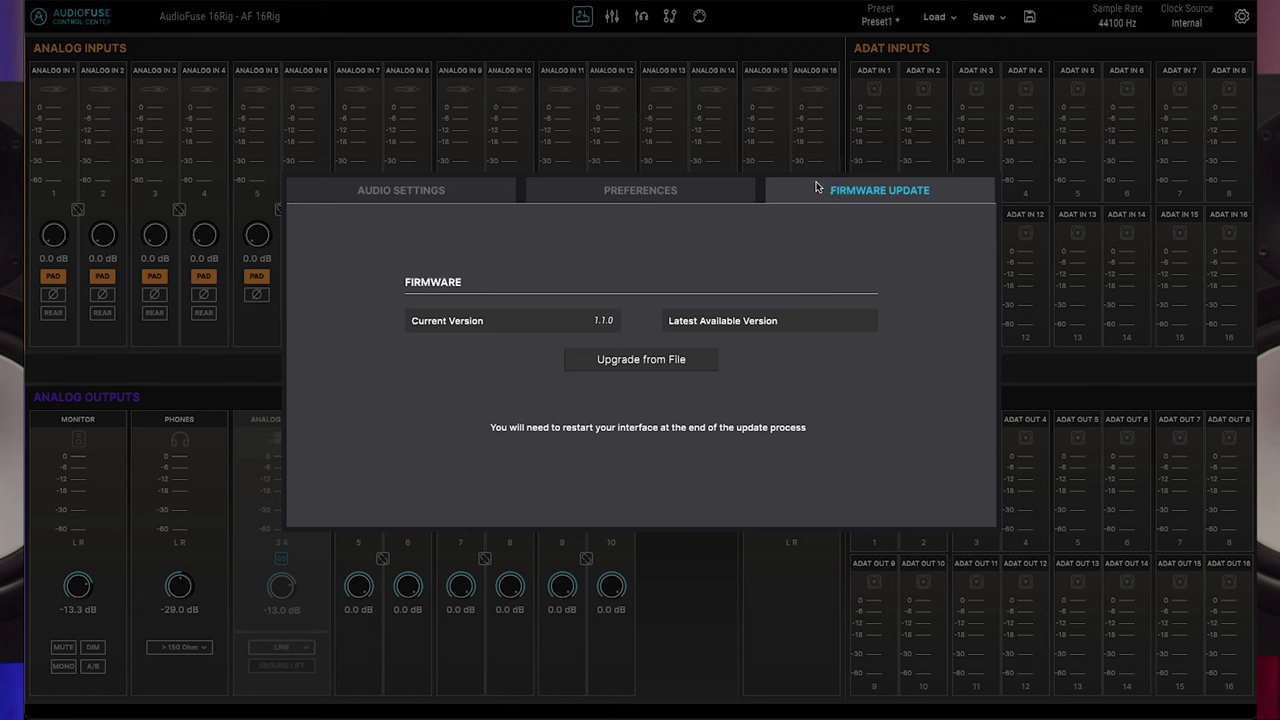
{"action": "left_click", "coordinate": [436, 197]}
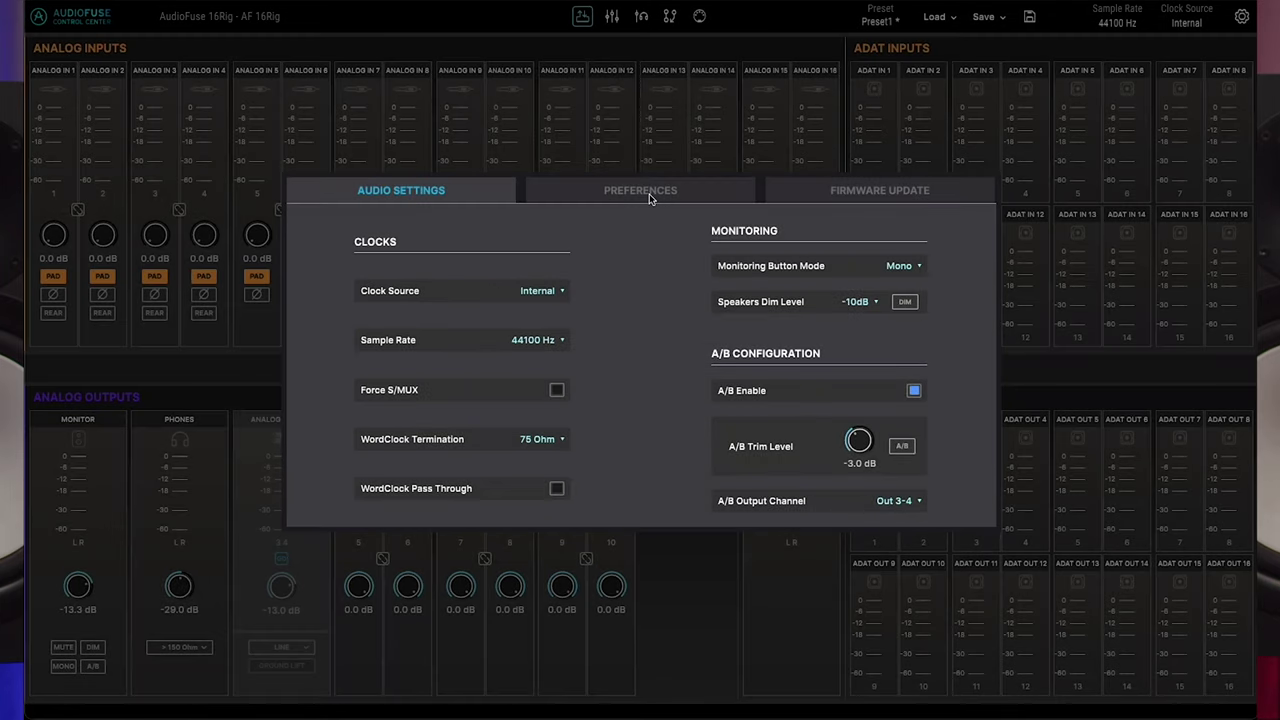
{"action": "left_click", "coordinate": [649, 195]}
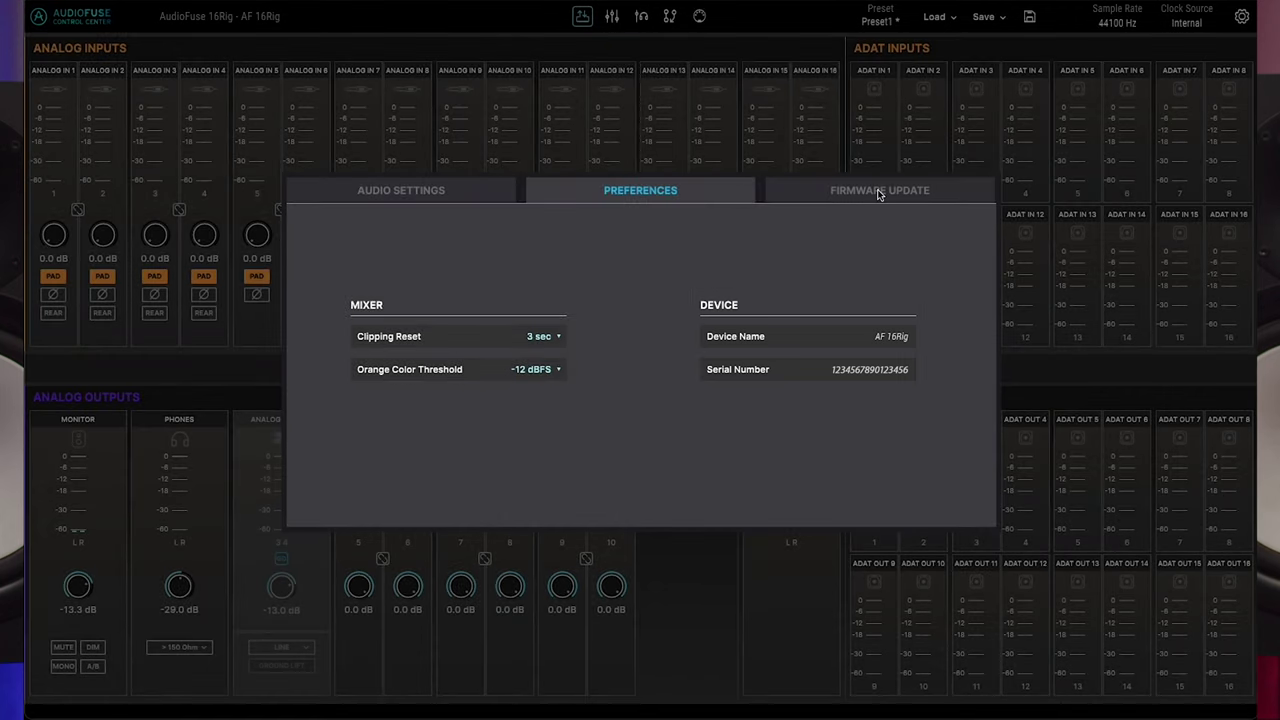
{"action": "left_click", "coordinate": [879, 195]}
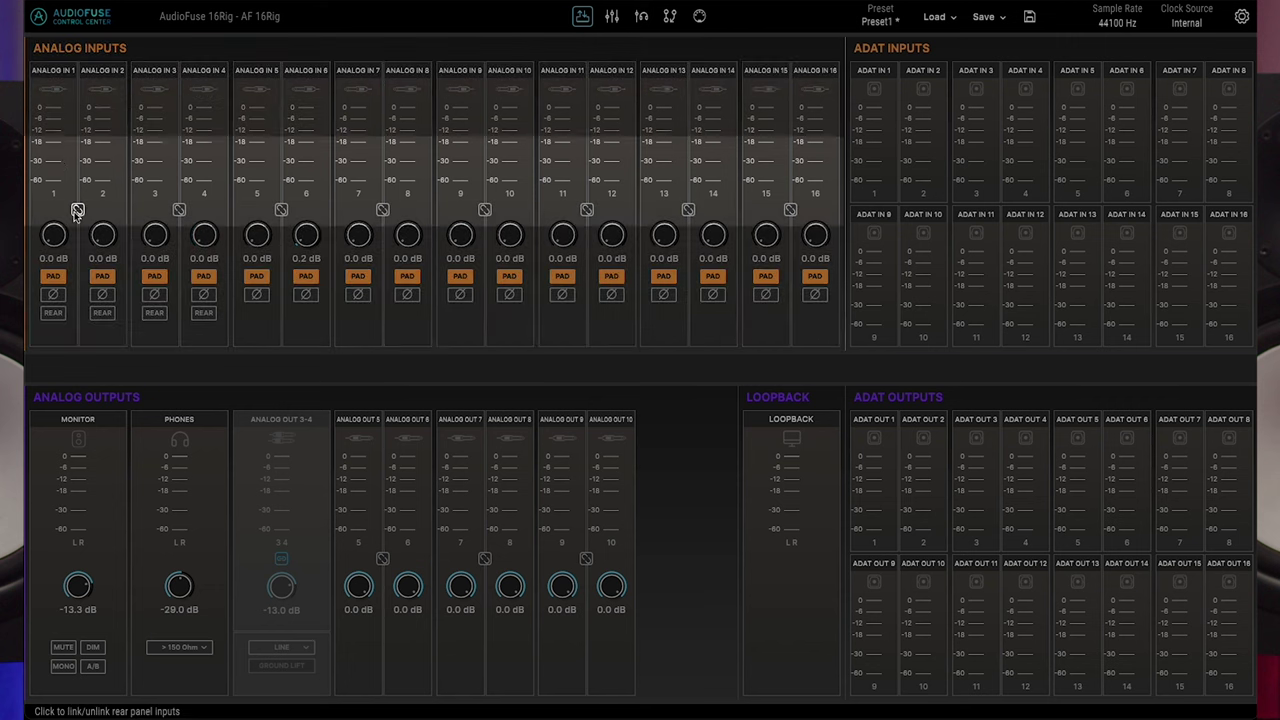
Link then unlink Analog In 1–2, turn off PAD and invert phase on input 1
{"action": "left_click", "coordinate": [77, 210]}
{"action": "left_click", "coordinate": [77, 210]}
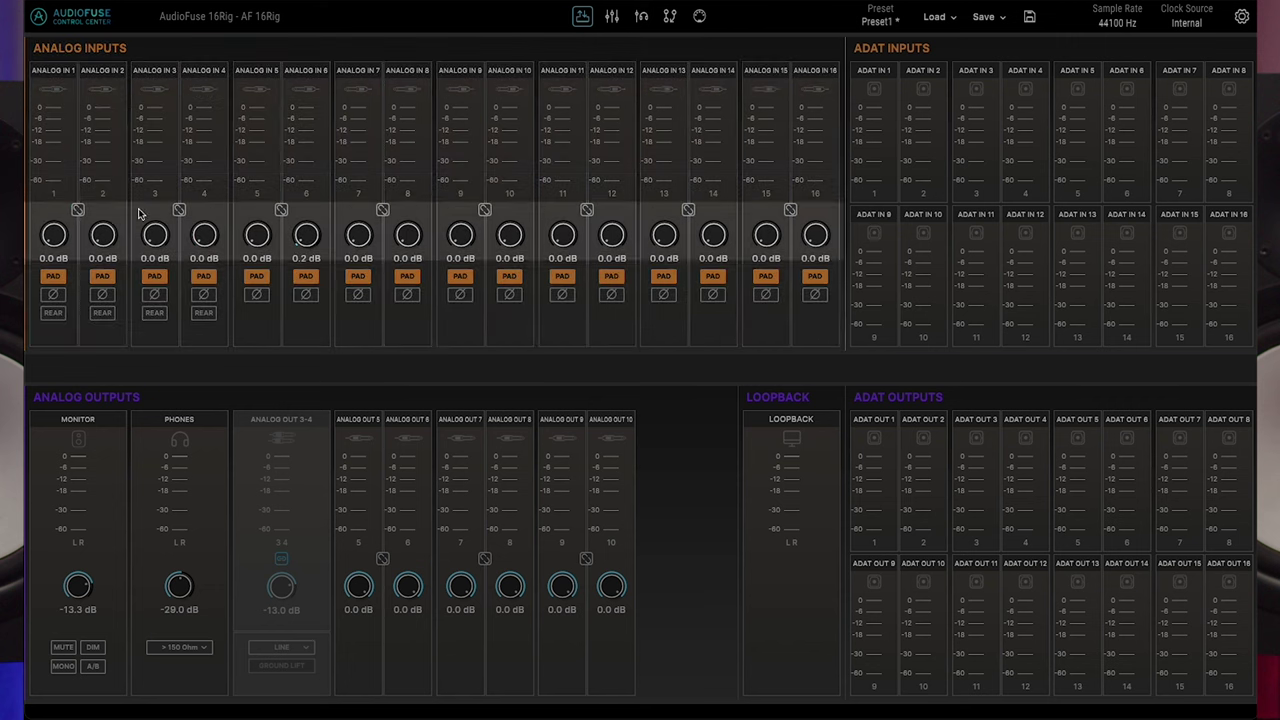
{"action": "mouse_move", "coordinate": [68, 244]}
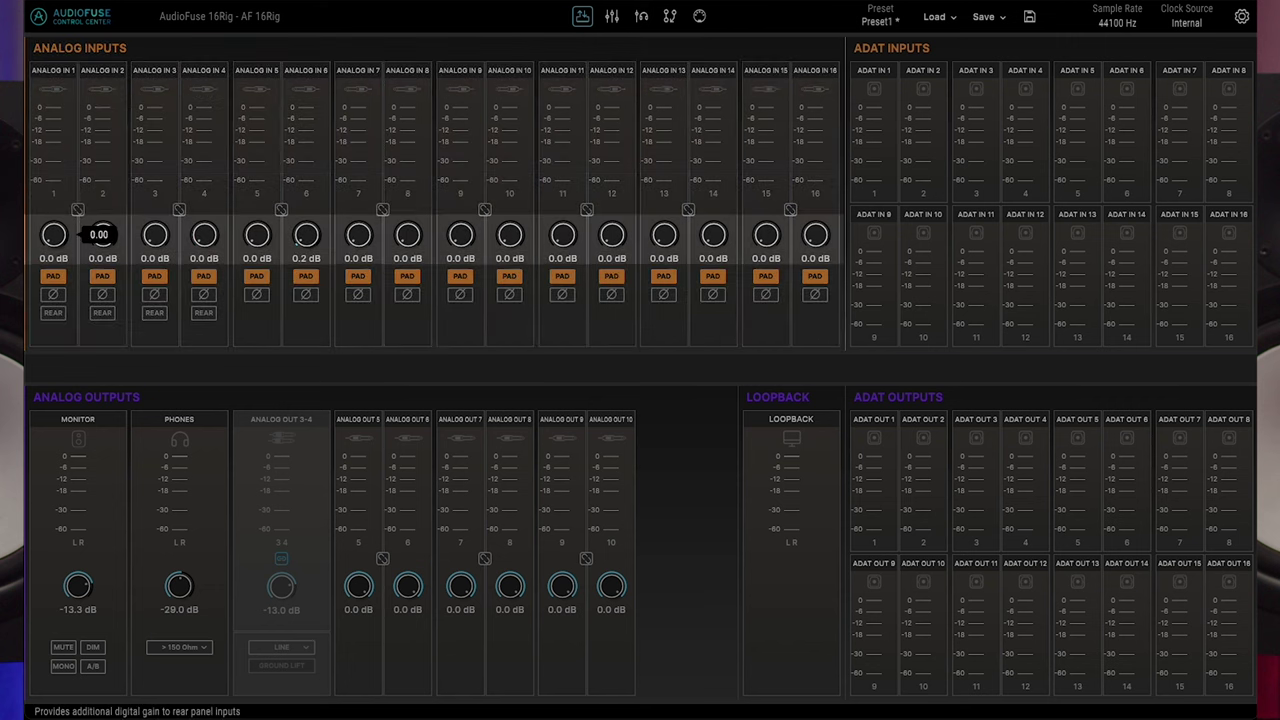
{"action": "left_click", "coordinate": [53, 276]}
{"action": "left_click", "coordinate": [54, 295]}
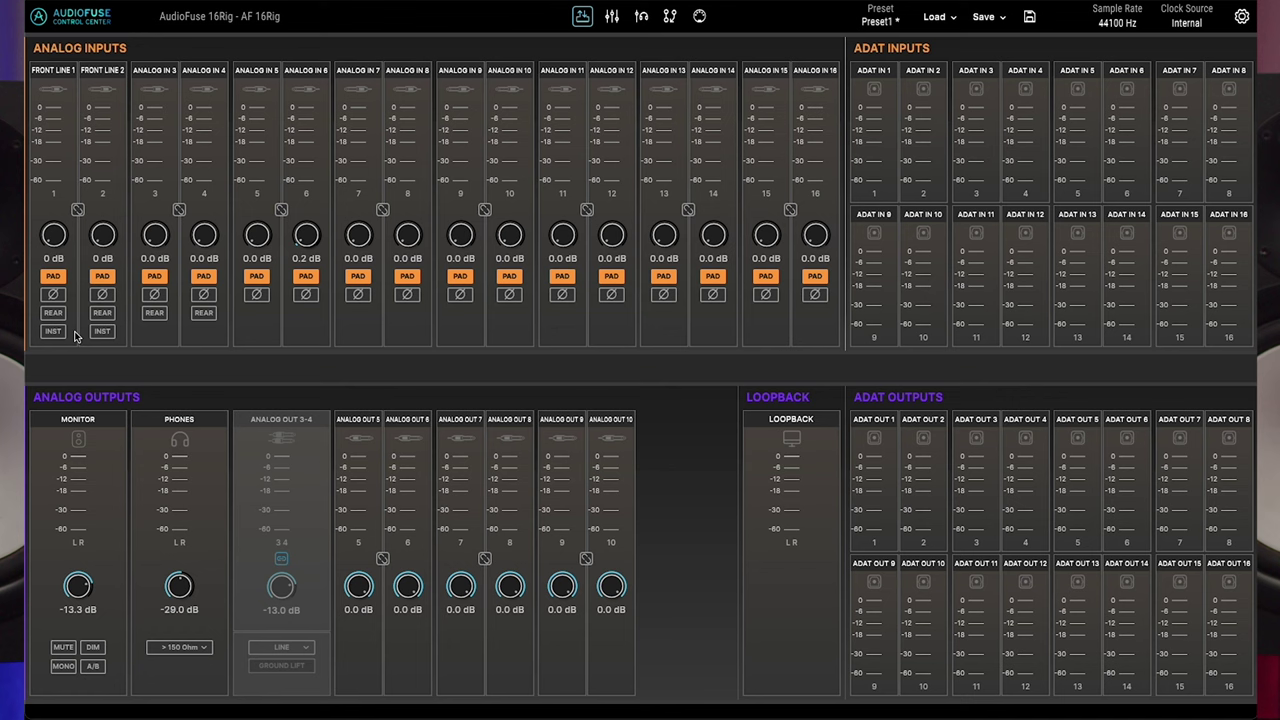
Turn REAR on for inputs 1 and 2, then off again on input 1
{"action": "left_click", "coordinate": [53, 313]}
{"action": "left_click", "coordinate": [102, 313]}
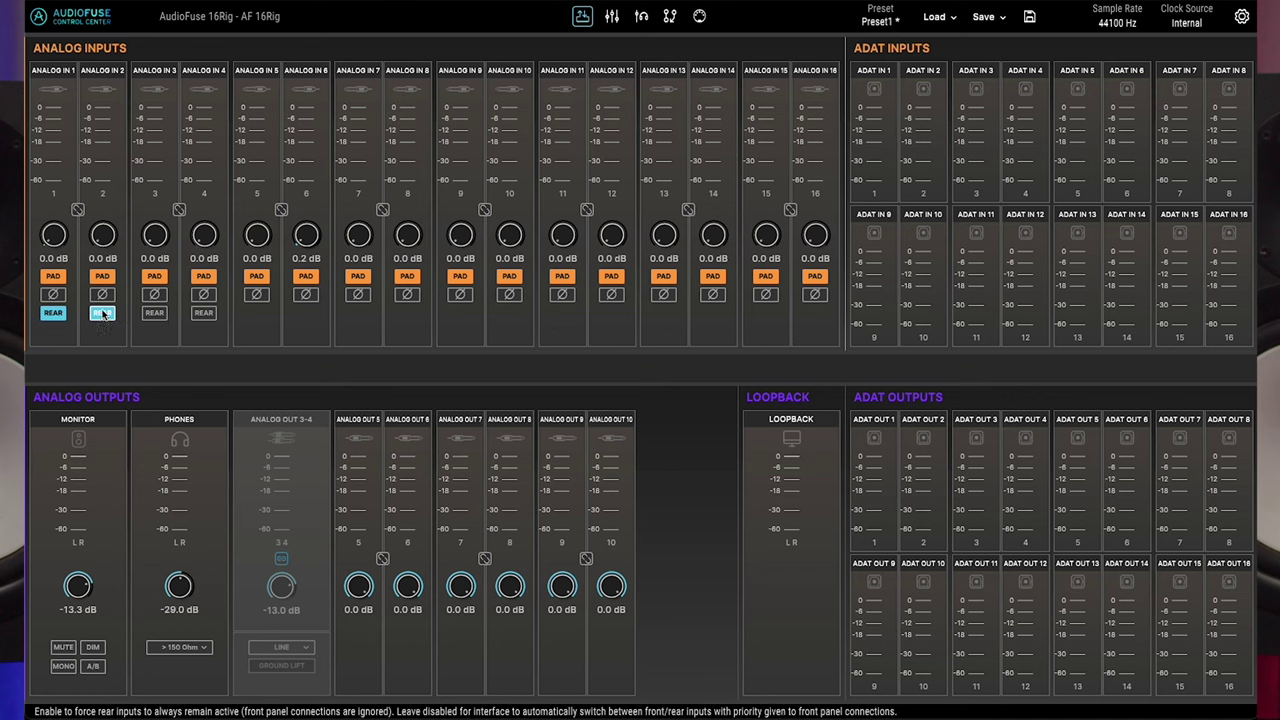
{"action": "left_click", "coordinate": [57, 313]}
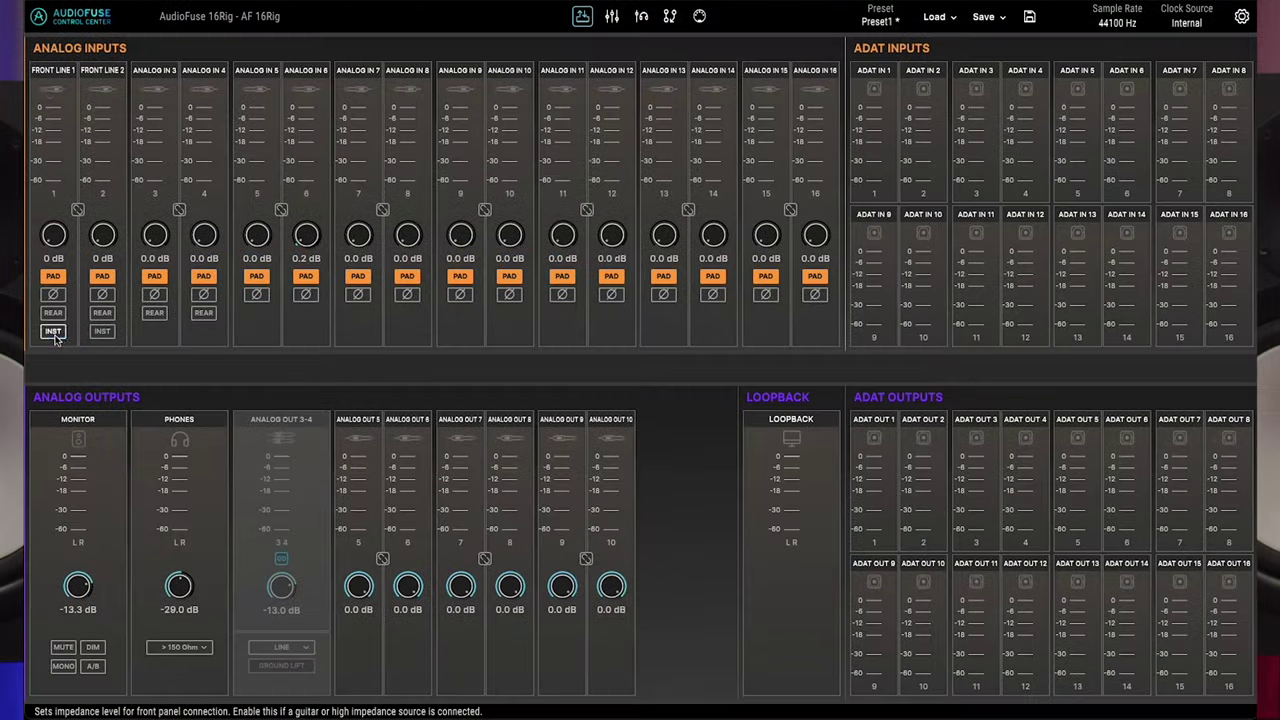
{"action": "left_click", "coordinate": [54, 333]}
{"action": "left_click", "coordinate": [102, 333]}
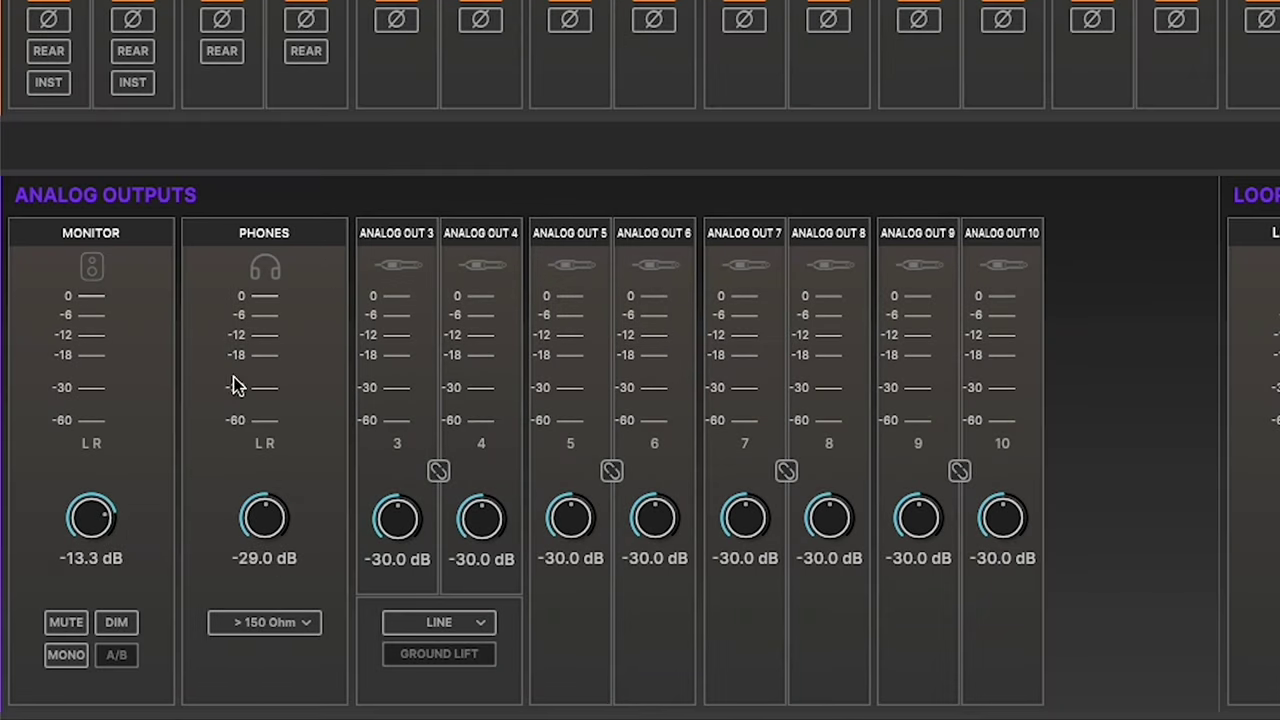
{"action": "left_click", "coordinate": [438, 470]}
{"action": "left_click", "coordinate": [611, 470]}
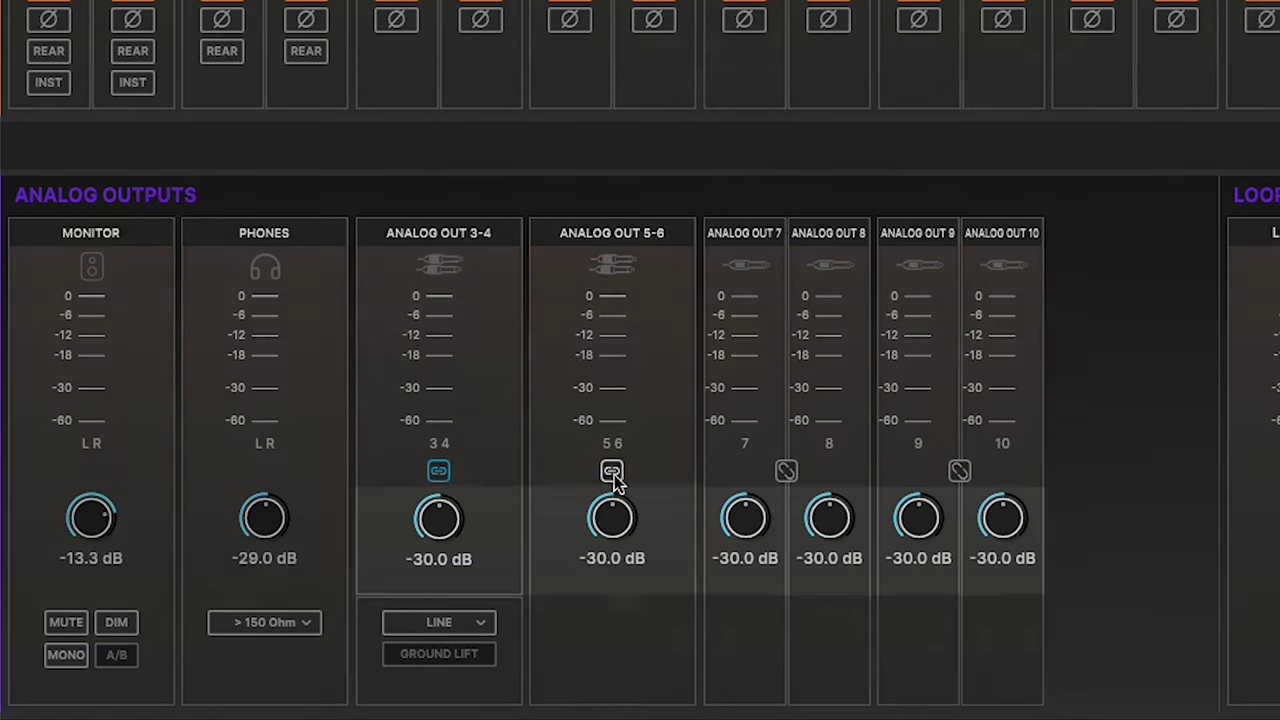
{"action": "left_click", "coordinate": [611, 470]}
{"action": "left_click", "coordinate": [438, 470]}
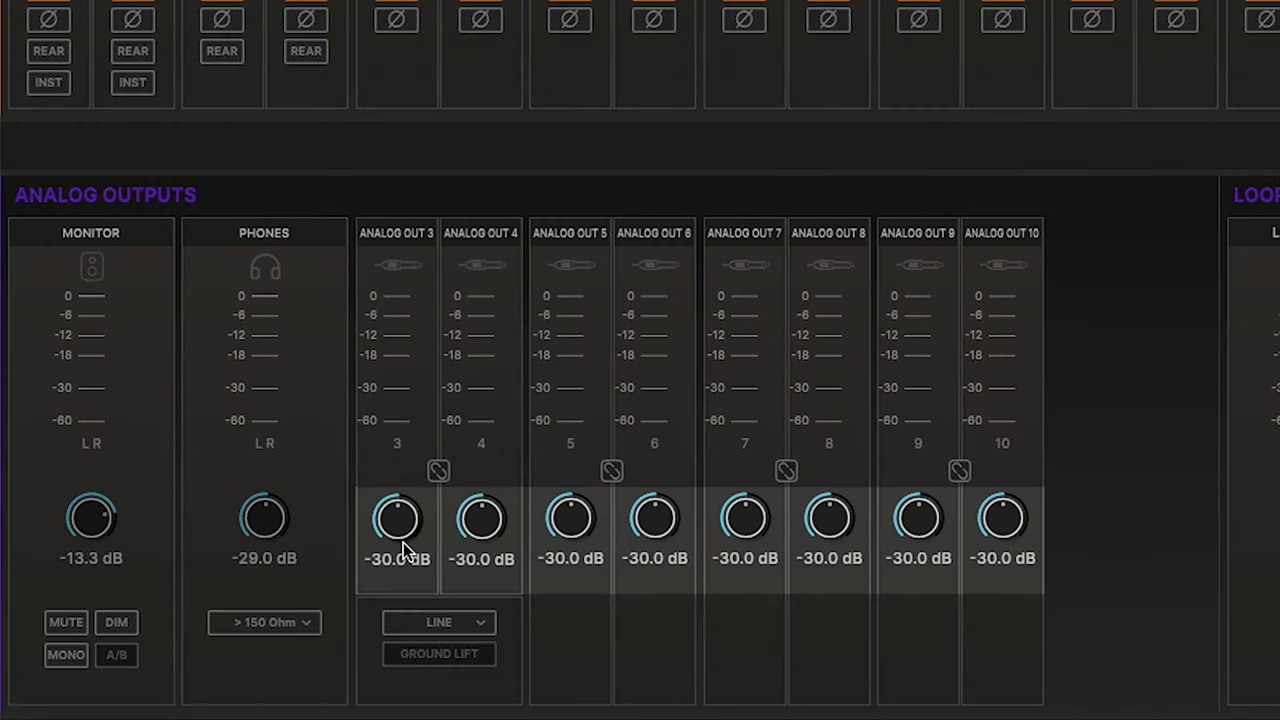
{"action": "mouse_move", "coordinate": [403, 542]}
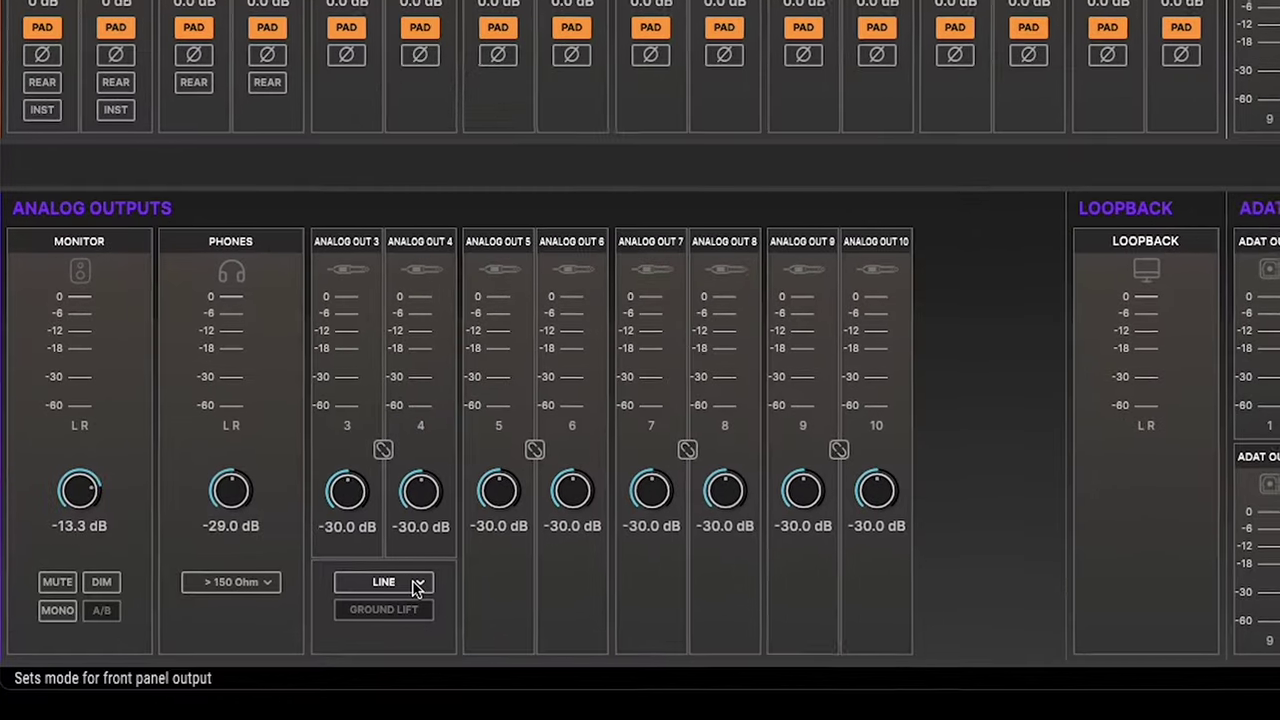
Set Analog Out 3-4 to REAMP with GROUND LIFT enabled, then switch it back to LINE
{"action": "left_click", "coordinate": [418, 586]}
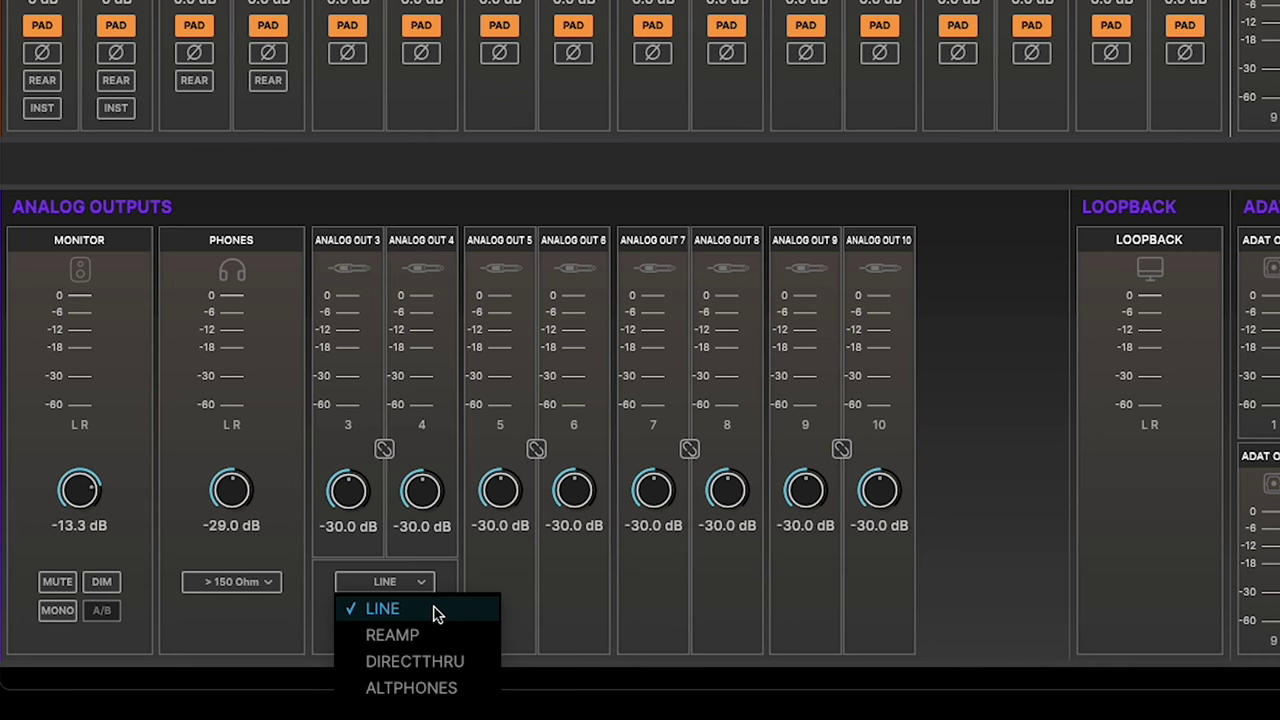
{"action": "left_click", "coordinate": [428, 636]}
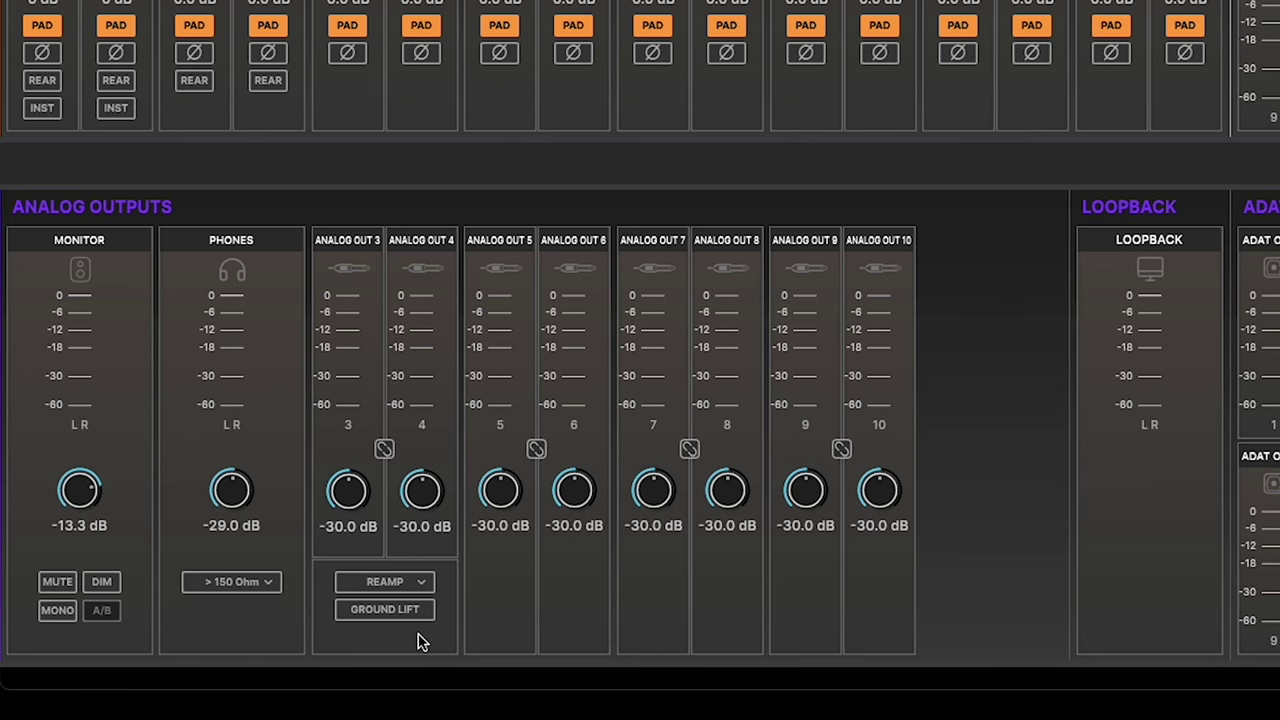
{"action": "left_click", "coordinate": [418, 609]}
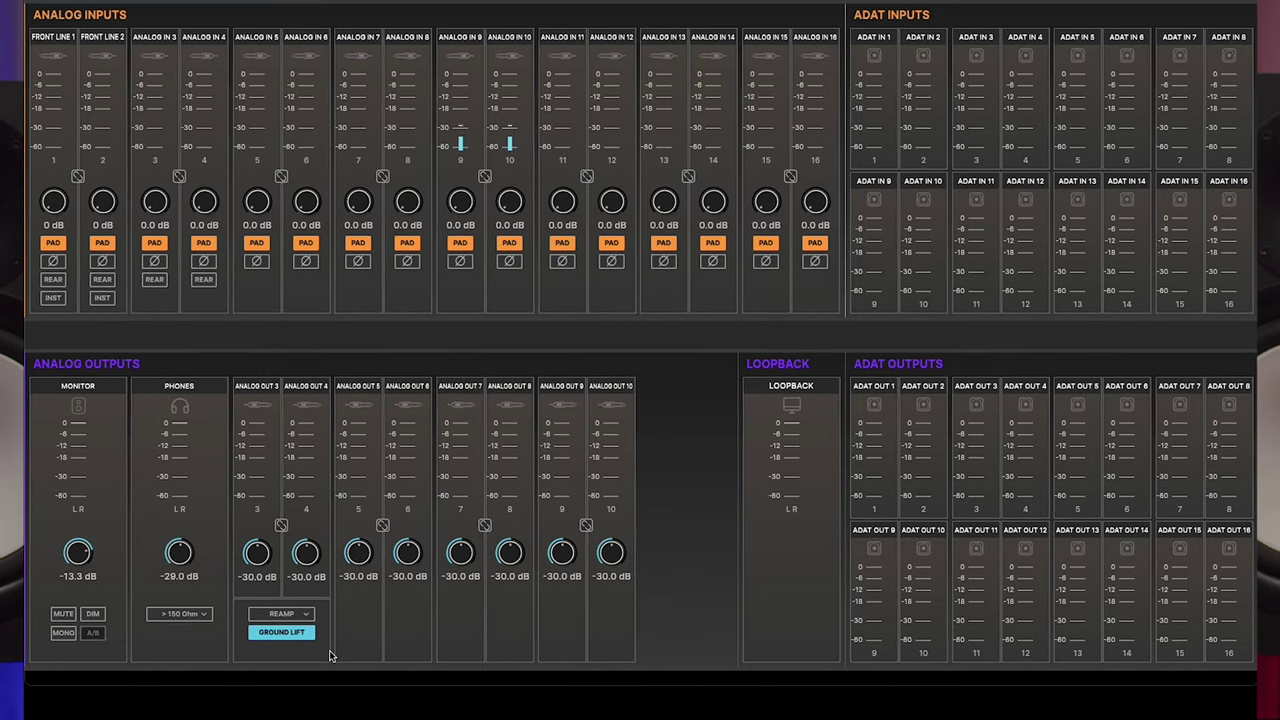
{"action": "left_click", "coordinate": [281, 614]}
{"action": "left_click", "coordinate": [281, 632]}
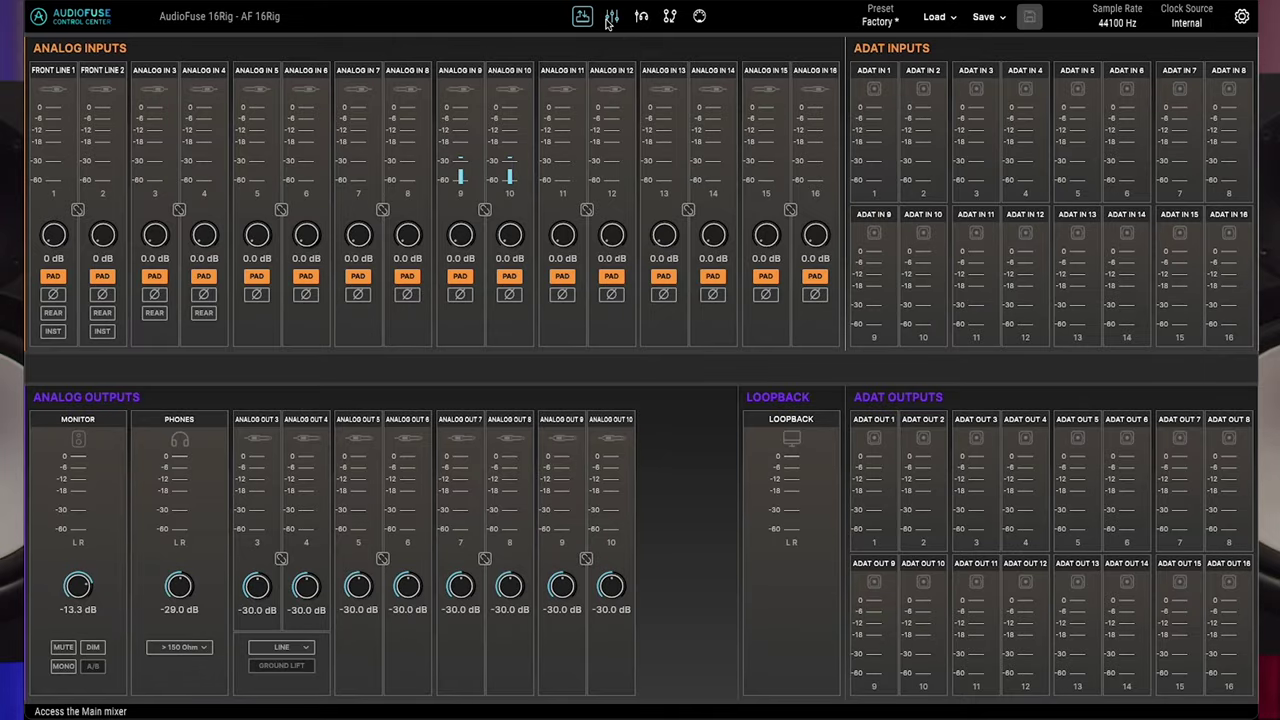
Switch to the Main Mix page, showing just the master strip
{"action": "left_click", "coordinate": [613, 20]}
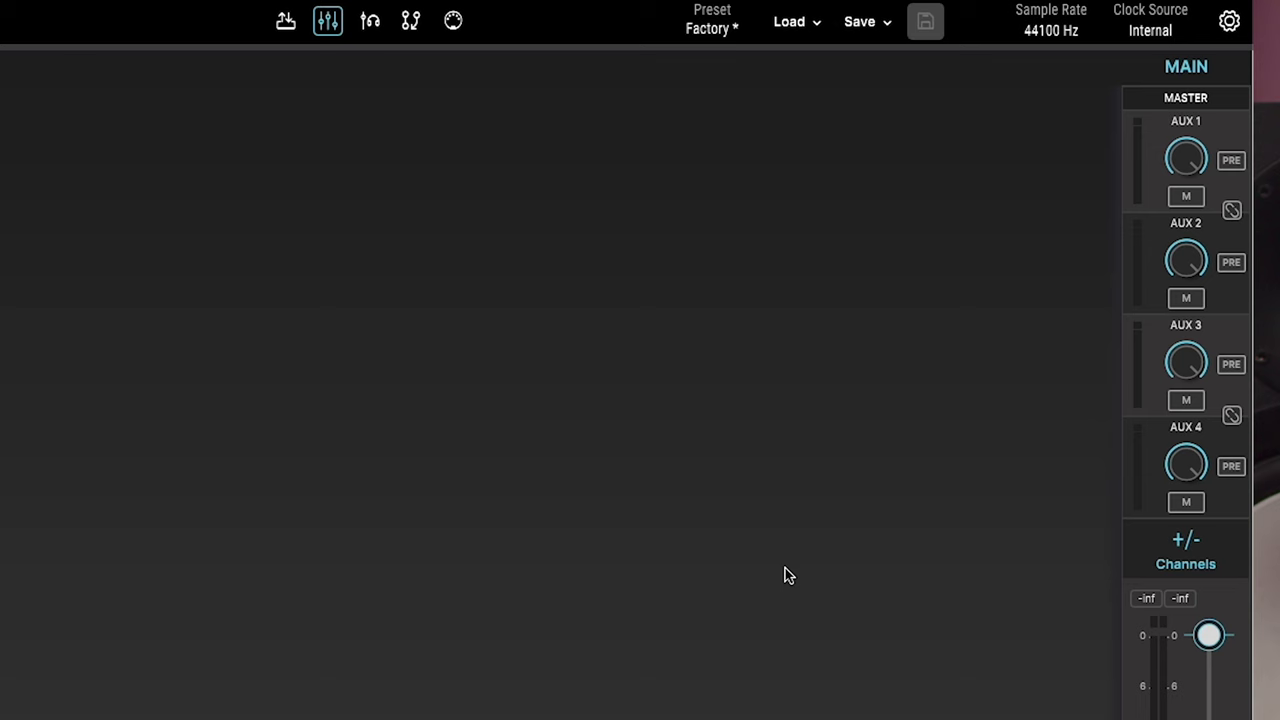
{"action": "mouse_move", "coordinate": [1203, 157]}
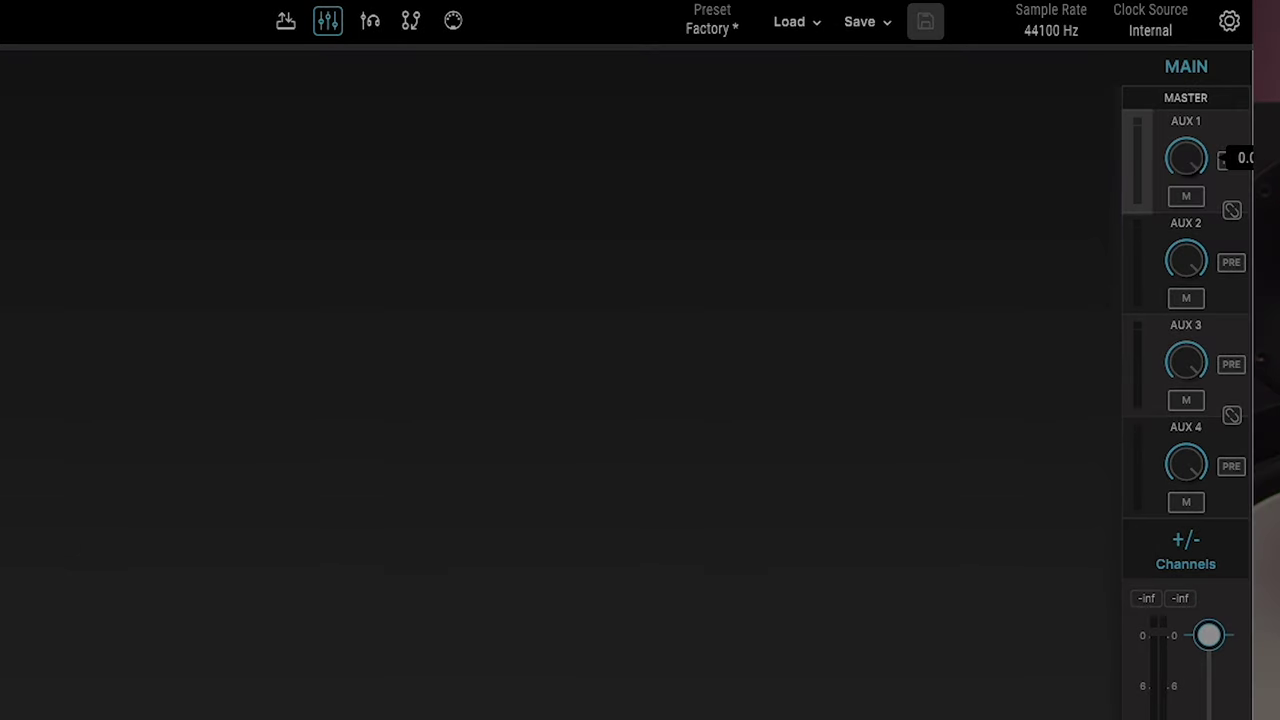
{"action": "mouse_move", "coordinate": [1203, 157]}
{"action": "left_mouse_down"}
{"action": "mouse_move", "coordinate": [1203, 210]}
{"action": "mouse_move", "coordinate": [1203, 157]}
{"action": "left_mouse_up"}
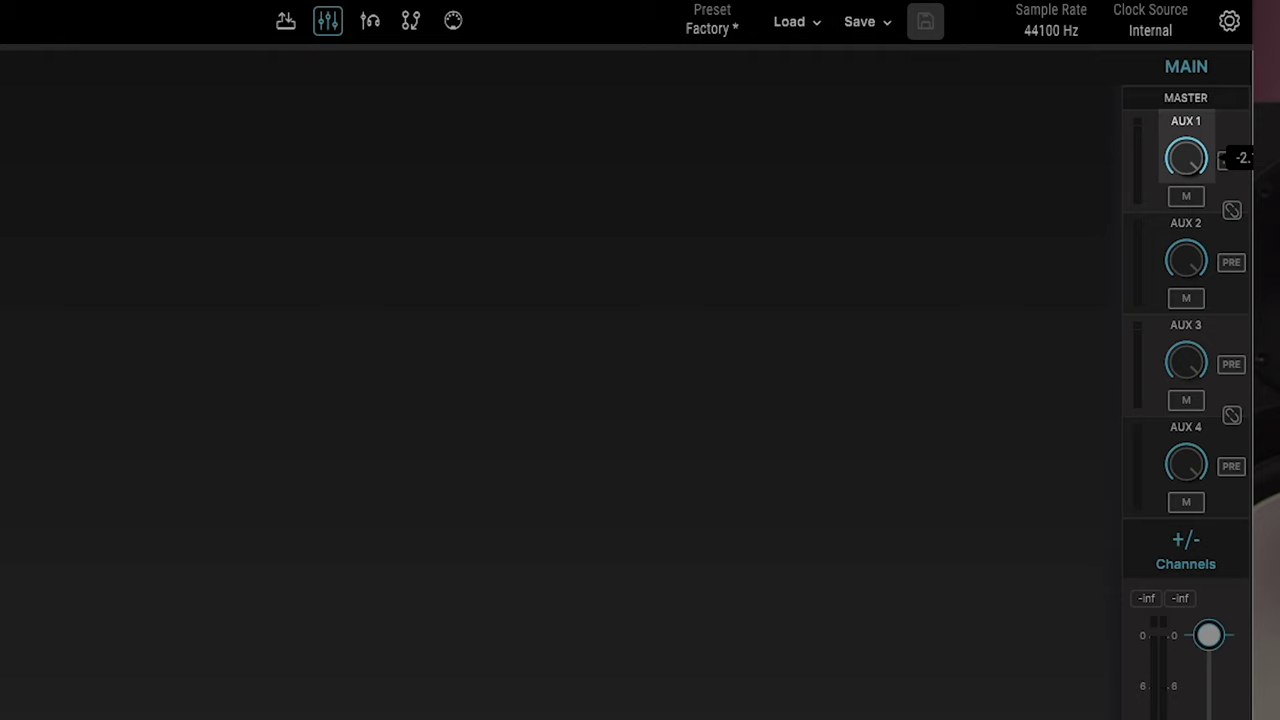
{"action": "left_click", "coordinate": [1186, 198]}
{"action": "left_click", "coordinate": [1186, 198]}
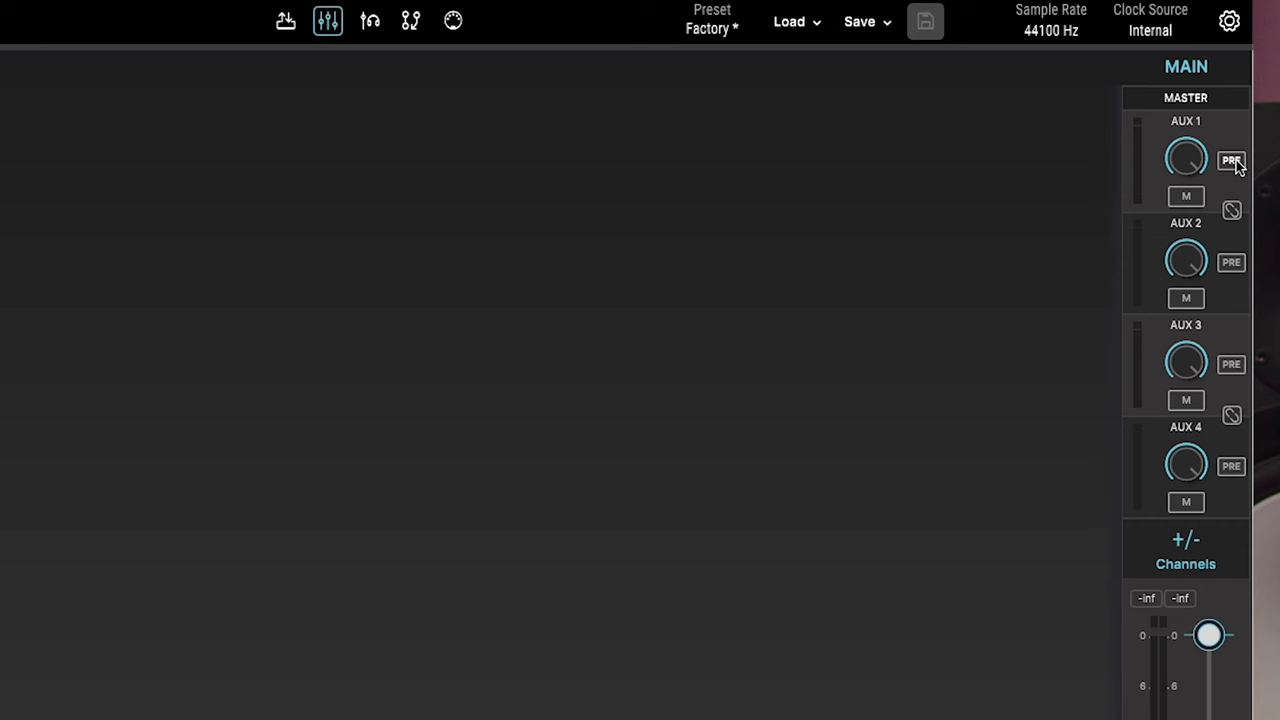
{"action": "left_click", "coordinate": [1232, 210]}
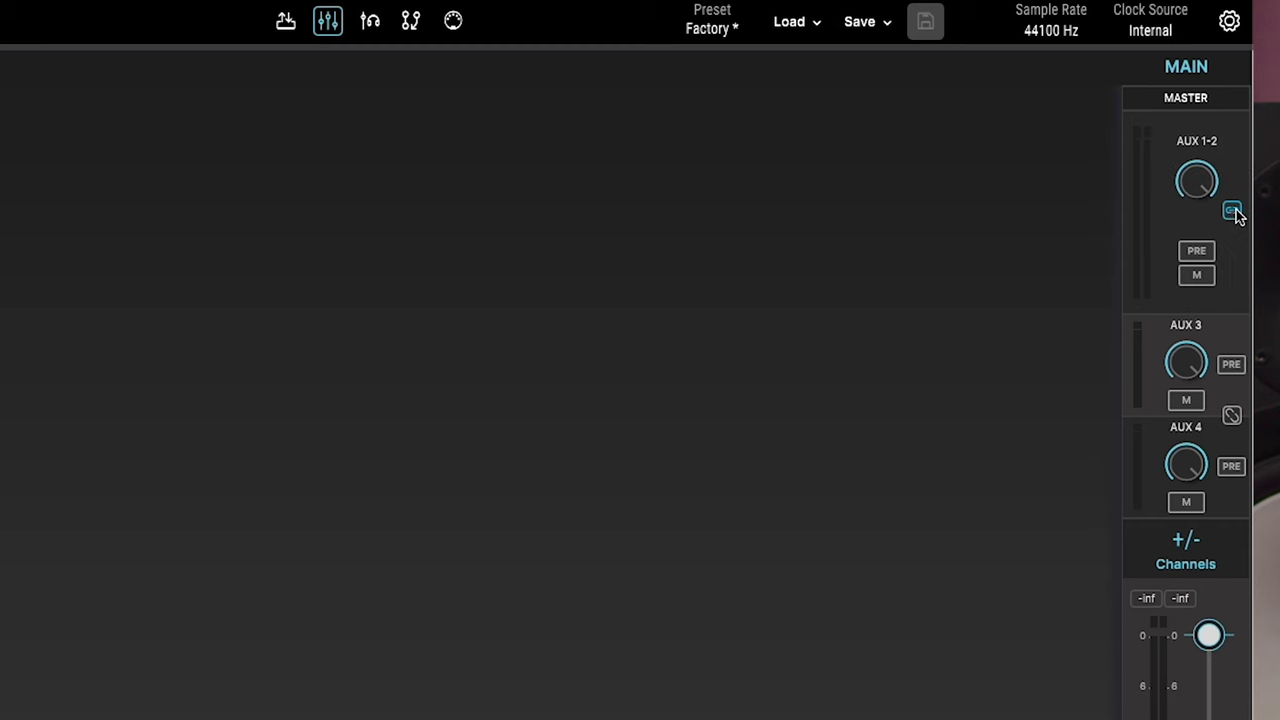
{"action": "left_click", "coordinate": [1233, 212]}
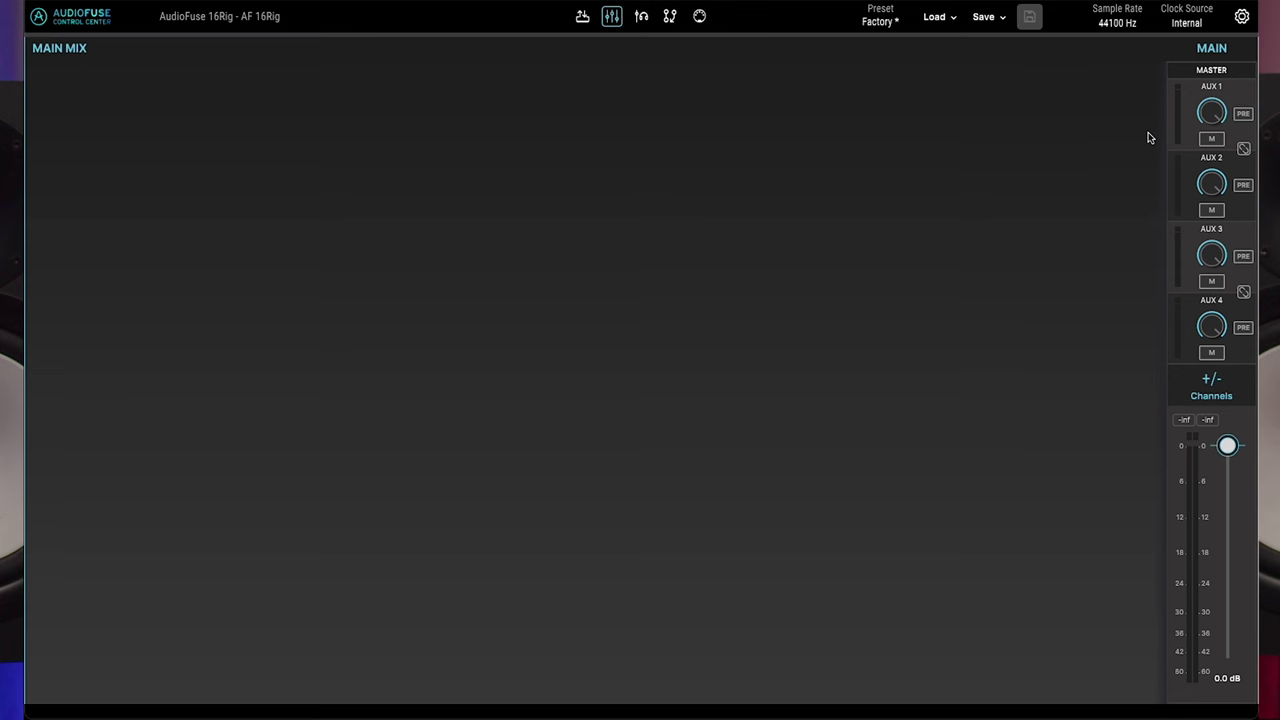
Add analog inputs 1-2 to the Main Mix as a stereo channel
{"action": "left_click", "coordinate": [1204, 383]}
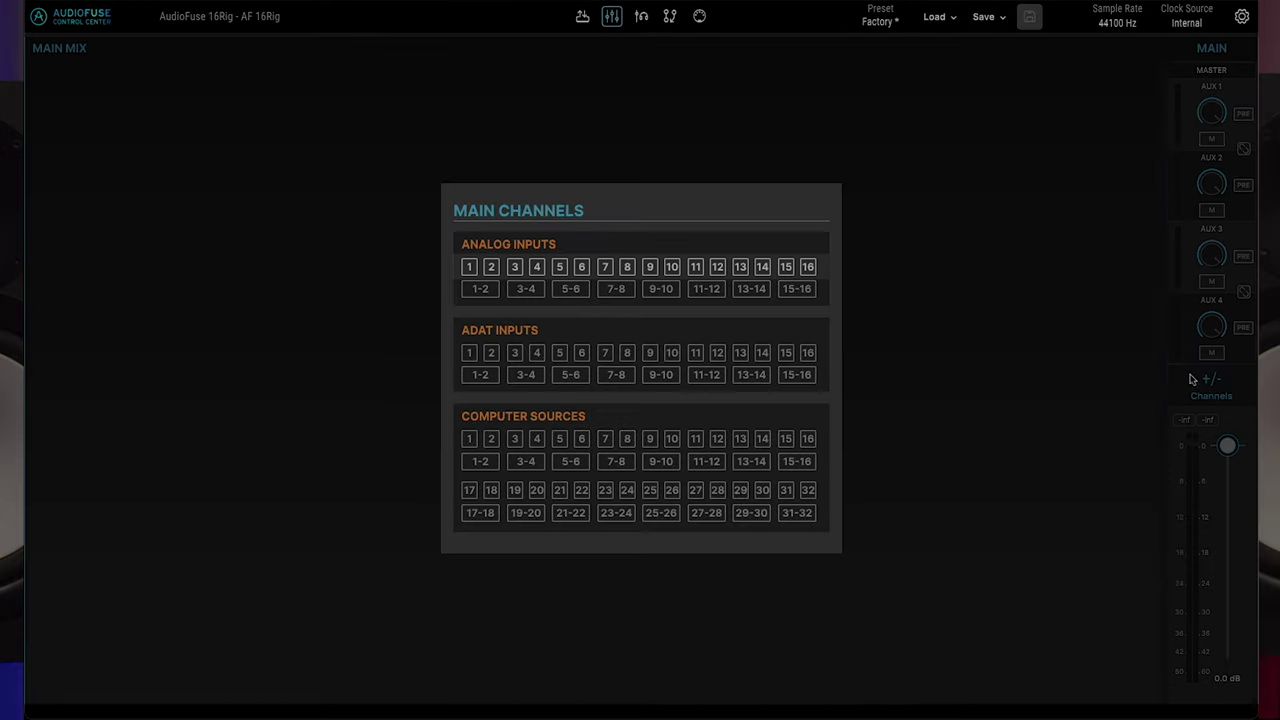
{"action": "left_click", "coordinate": [477, 291]}
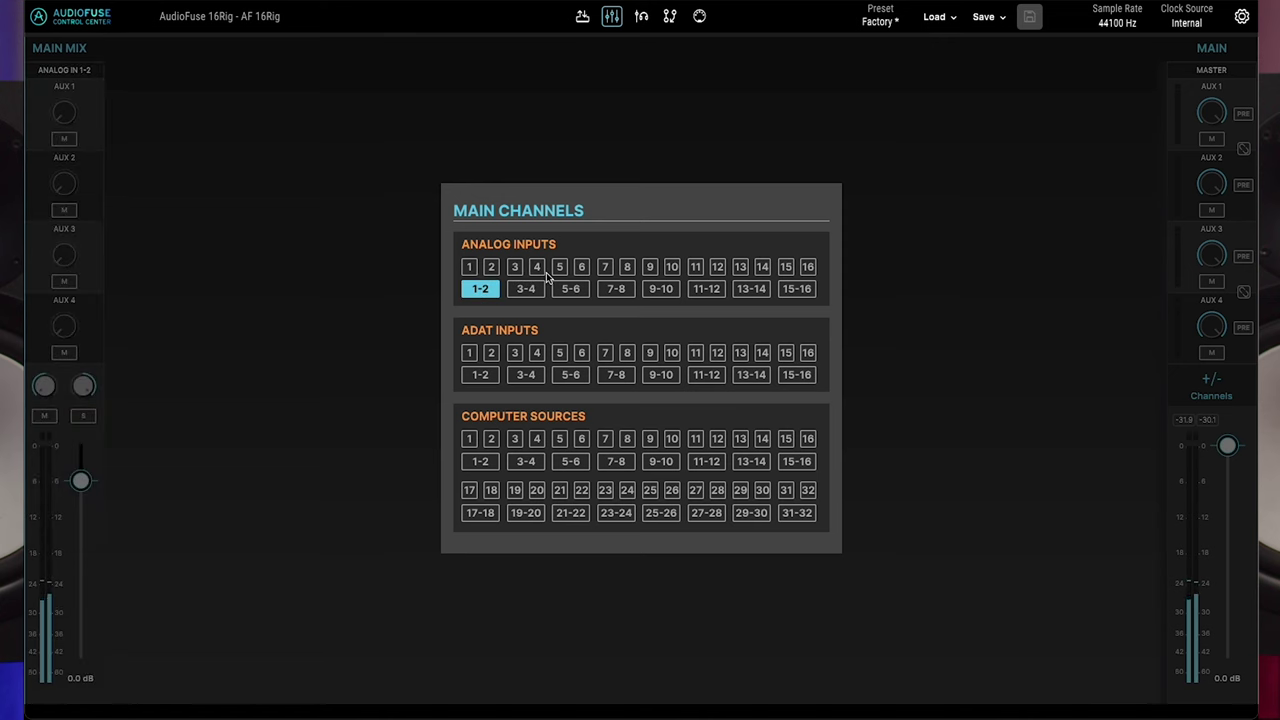
{"action": "left_click", "coordinate": [712, 80]}
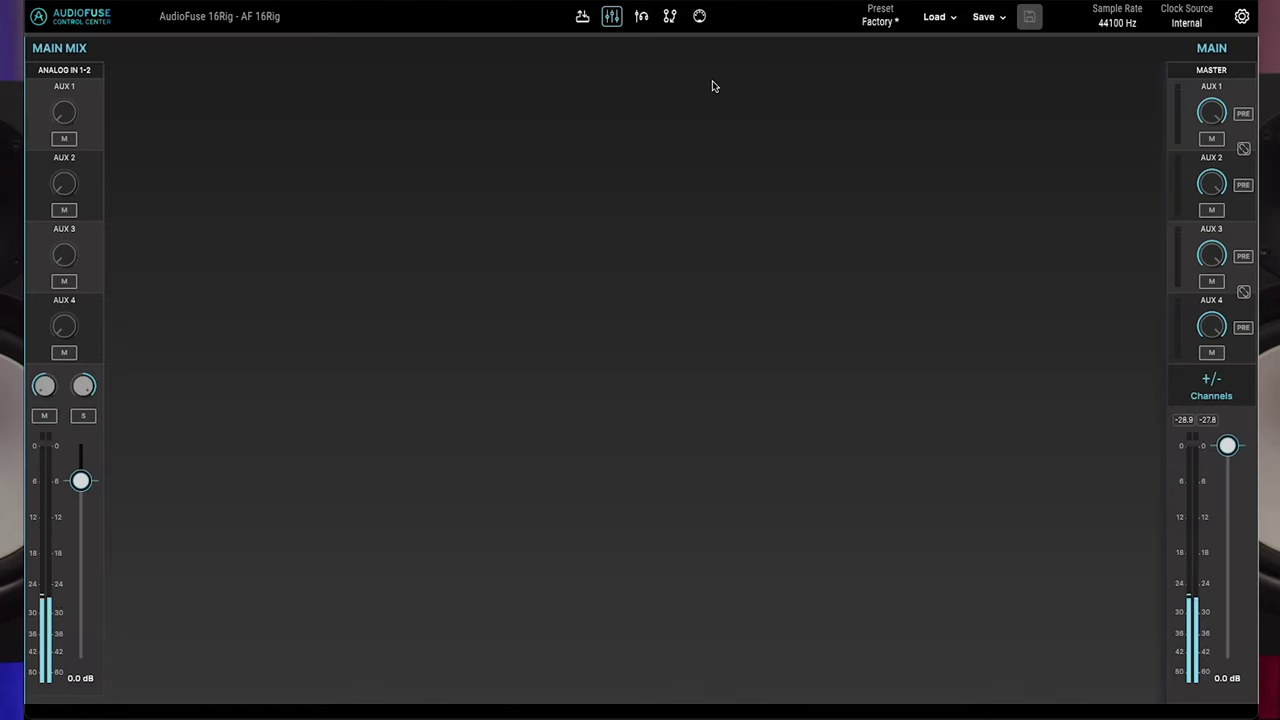
Add analog inputs 3-4, 5-6, 7-8, 9-10, 11-12, 13 and 14 to the Main Mix
{"action": "left_click", "coordinate": [1211, 385]}
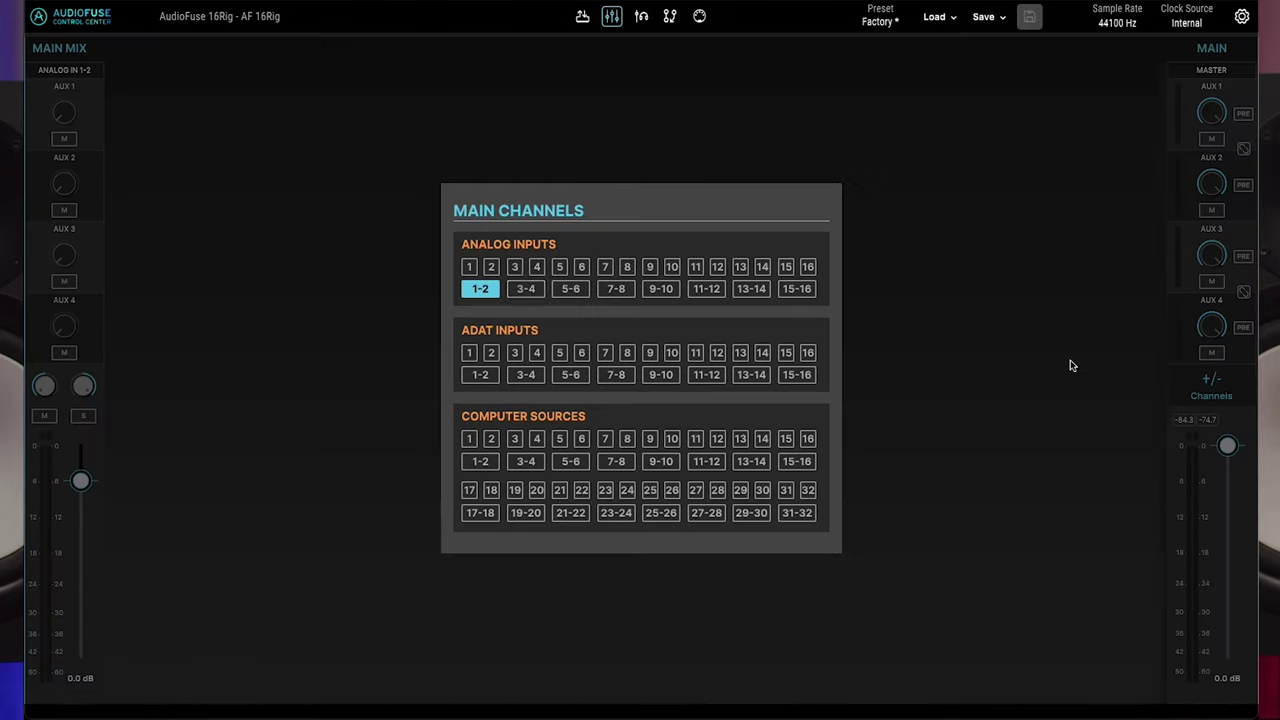
{"action": "left_click", "coordinate": [526, 289]}
{"action": "left_click", "coordinate": [570, 289]}
{"action": "left_click", "coordinate": [605, 267]}
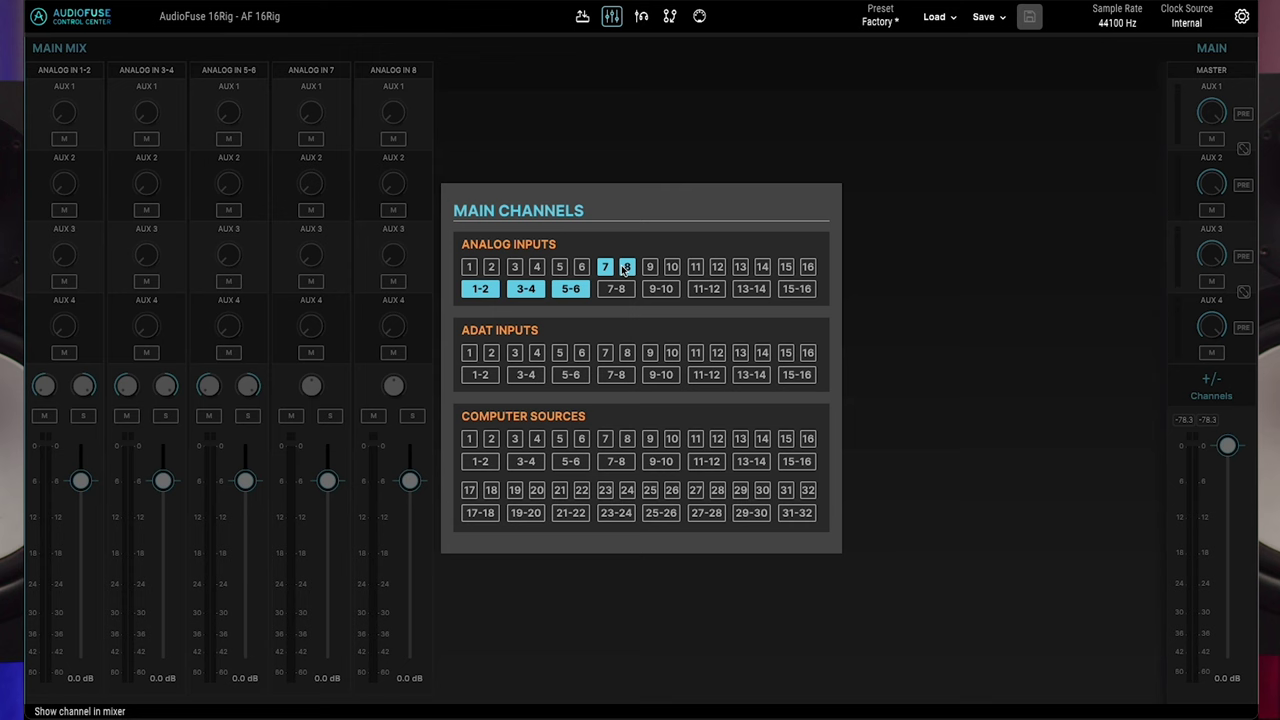
{"action": "left_click", "coordinate": [617, 289]}
{"action": "left_click", "coordinate": [661, 289]}
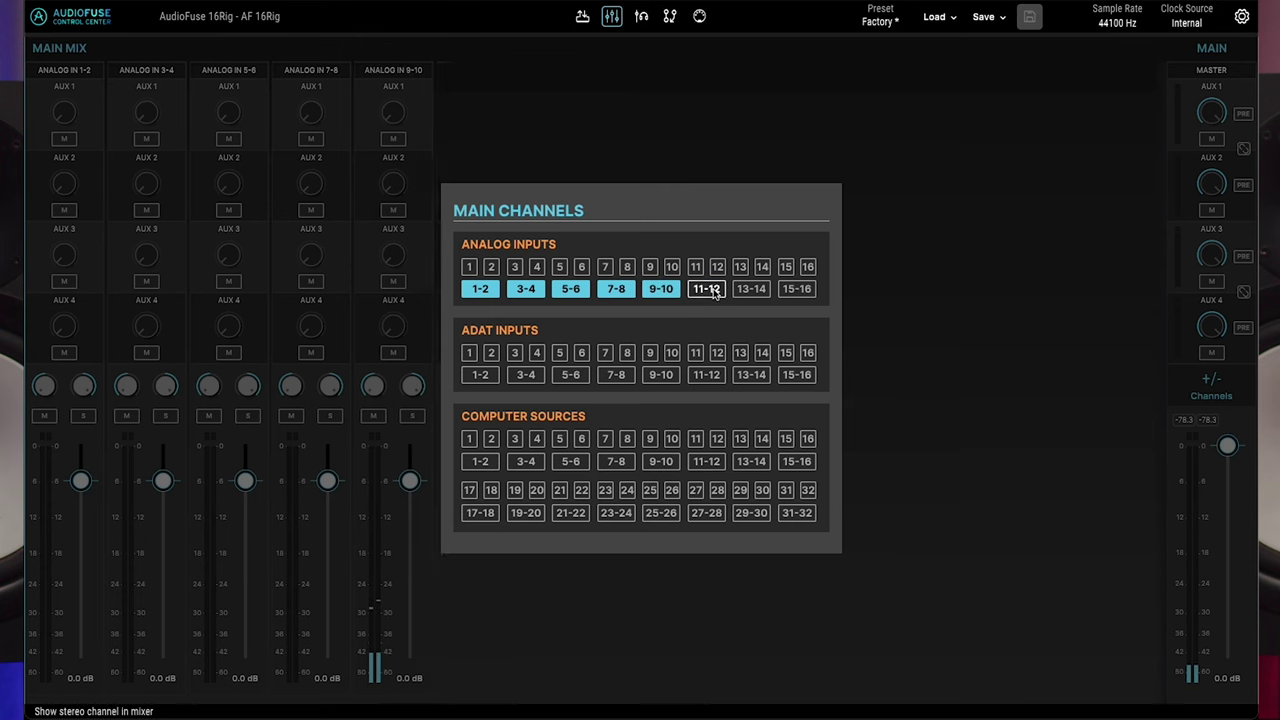
{"action": "left_click", "coordinate": [706, 289]}
{"action": "left_click", "coordinate": [740, 267]}
{"action": "left_click", "coordinate": [762, 267]}
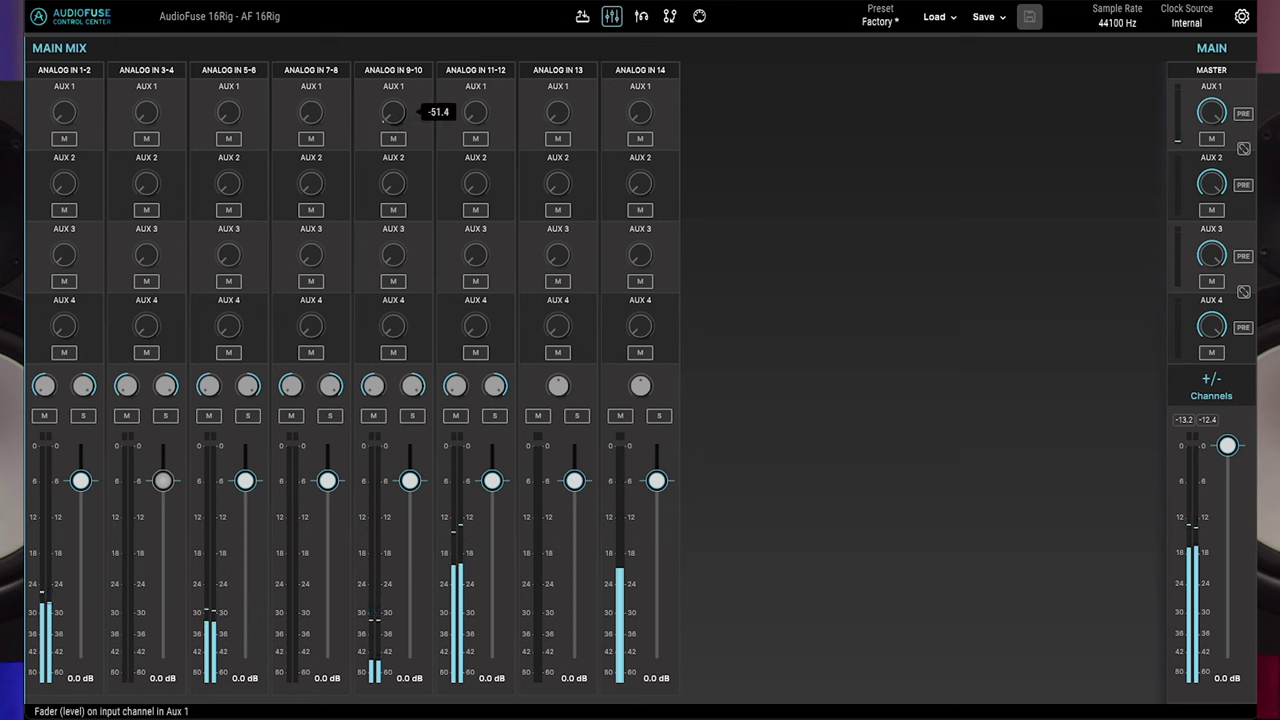
Try Aux 1 mute, pan, mute and solo on ANALOG IN 9-10, leaving it unmuted and unsoloed
{"action": "left_click", "coordinate": [400, 141]}
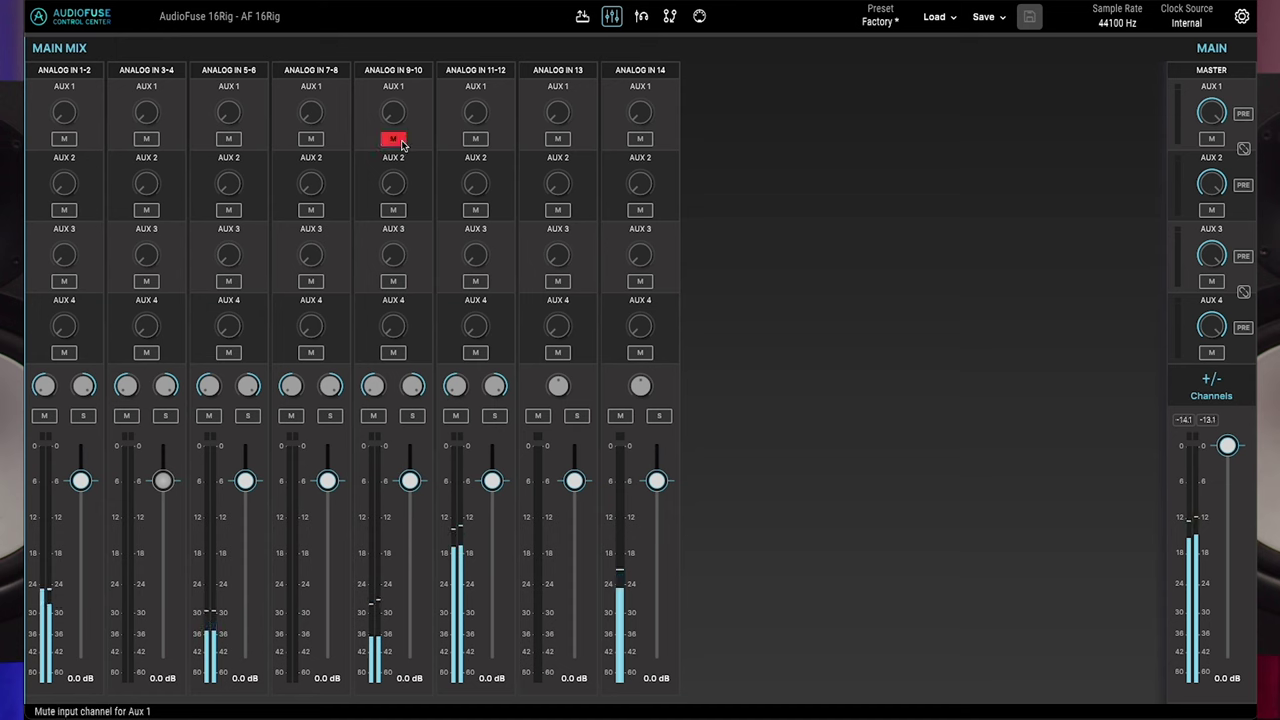
{"action": "left_click", "coordinate": [400, 141]}
{"action": "mouse_move", "coordinate": [373, 398]}
{"action": "left_mouse_down"}
{"action": "mouse_move", "coordinate": [373, 383]}
{"action": "mouse_move", "coordinate": [373, 410]}
{"action": "left_mouse_up"}
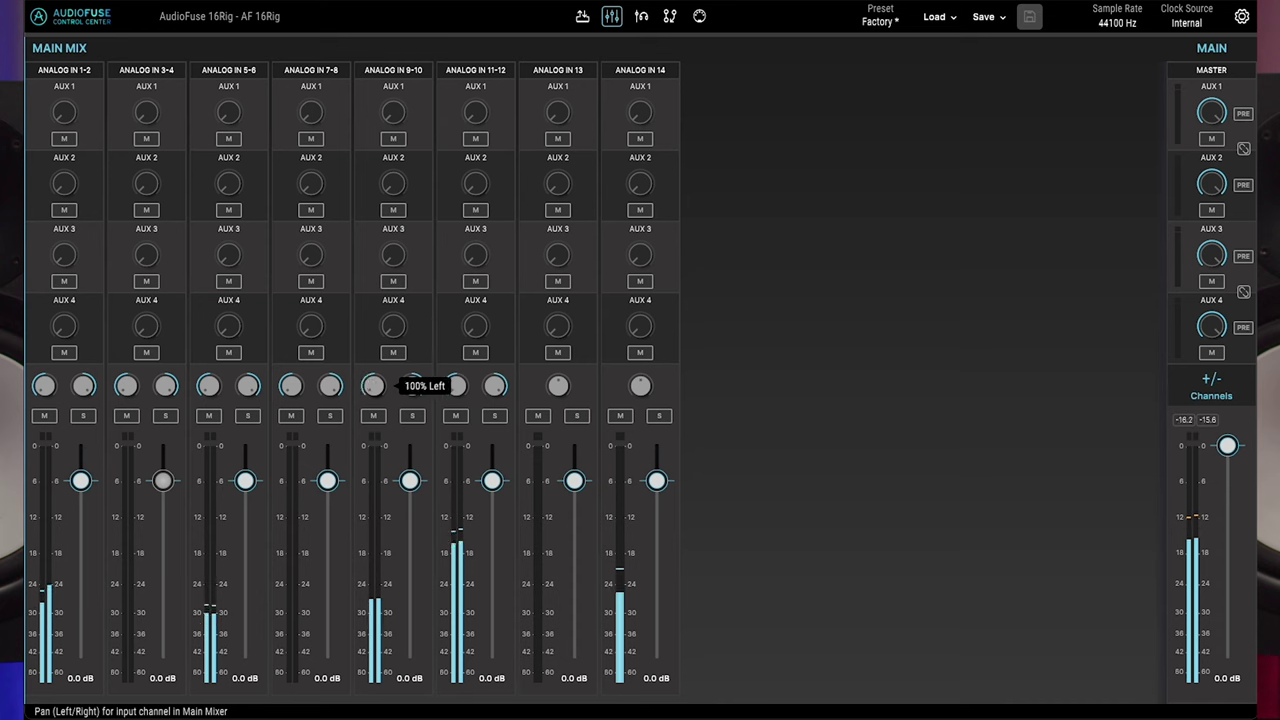
{"action": "left_click", "coordinate": [368, 419]}
{"action": "left_click", "coordinate": [412, 416]}
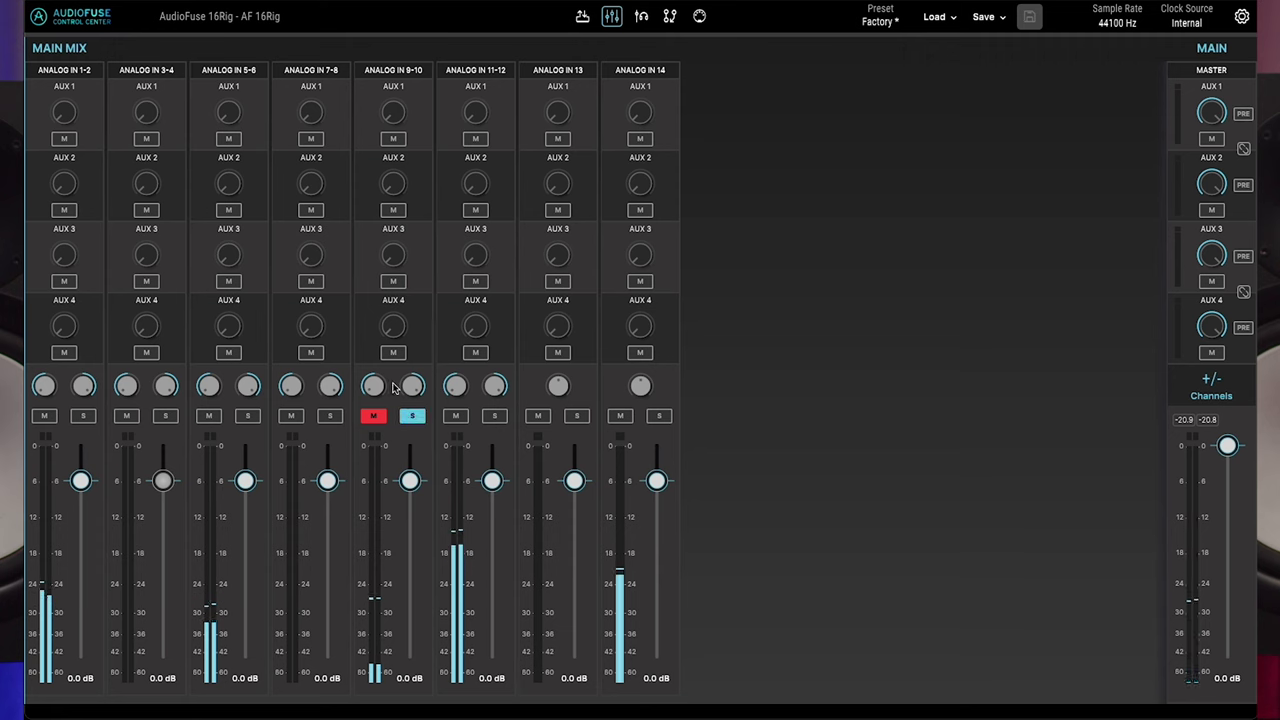
{"action": "left_click", "coordinate": [372, 416]}
{"action": "left_click", "coordinate": [406, 412]}
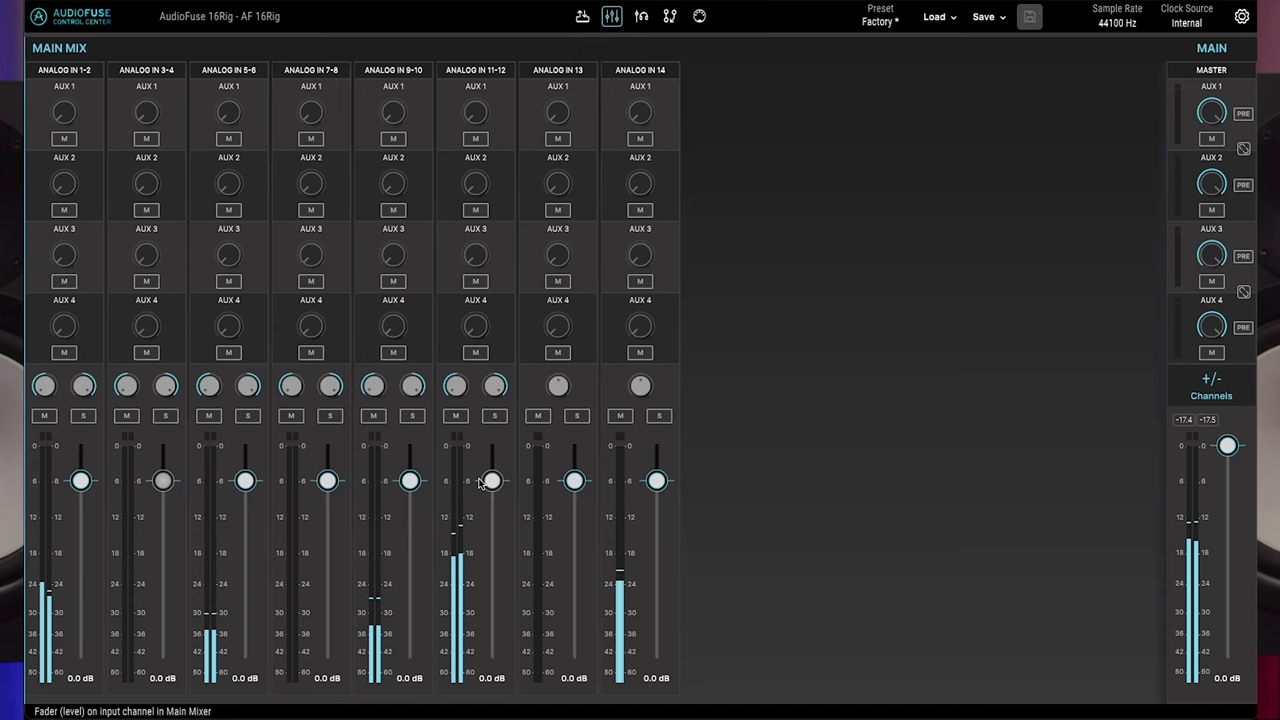
Briefly adjust the ANALOG IN 11-12 level, then switch to the Cue Mix page
{"action": "mouse_move", "coordinate": [508, 556]}
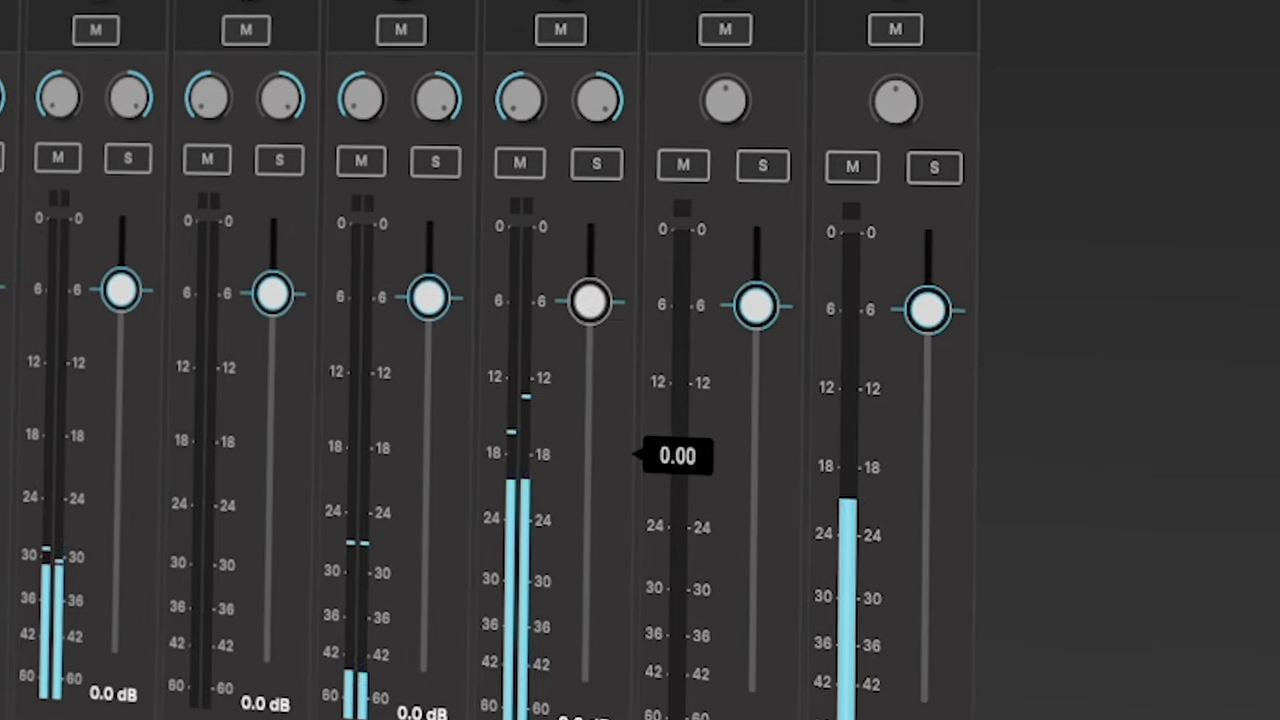
{"action": "mouse_move", "coordinate": [590, 301]}
{"action": "left_mouse_down"}
{"action": "mouse_move", "coordinate": [588, 321]}
{"action": "mouse_move", "coordinate": [590, 301]}
{"action": "left_mouse_up"}
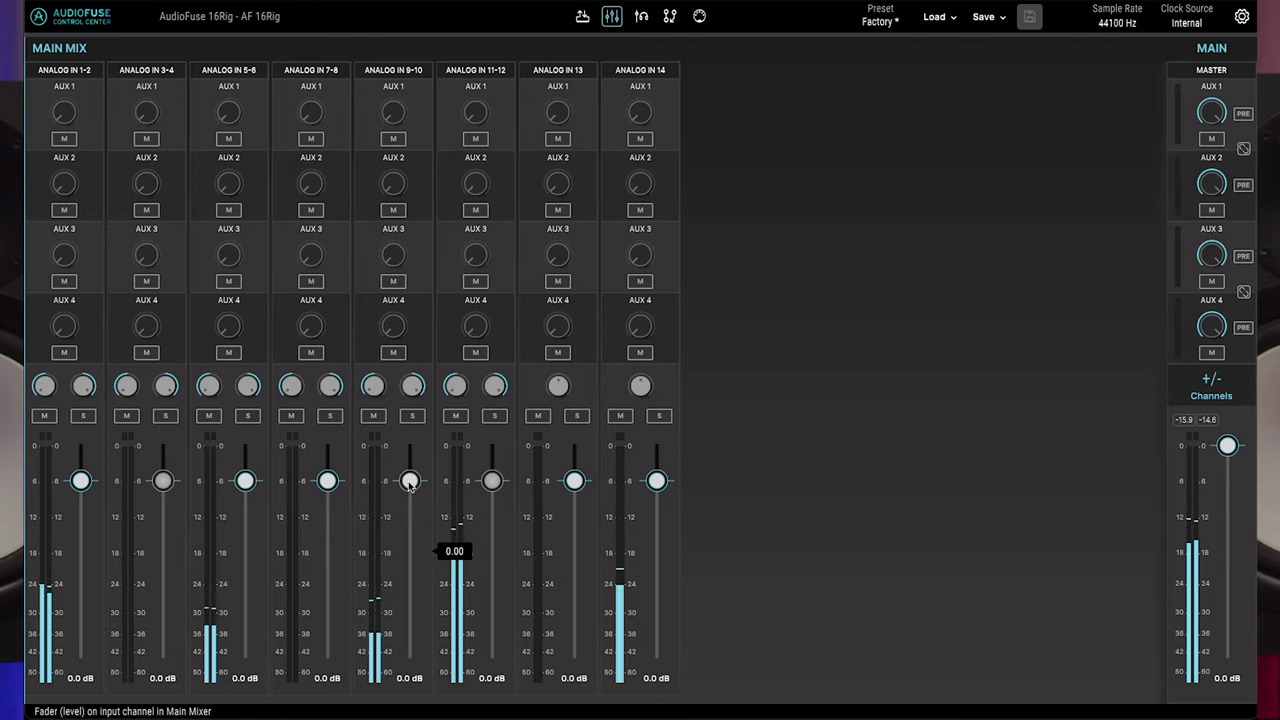
{"action": "left_click", "coordinate": [641, 16]}
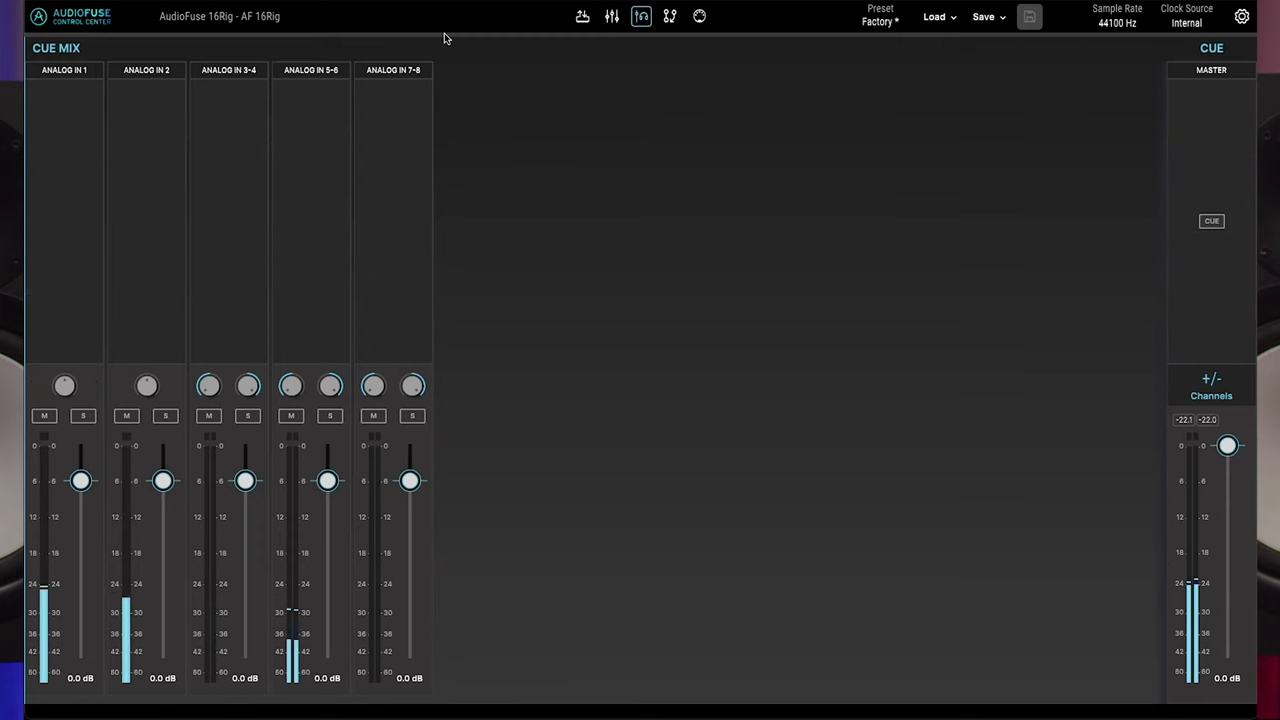
{"action": "left_click", "coordinate": [1212, 222]}
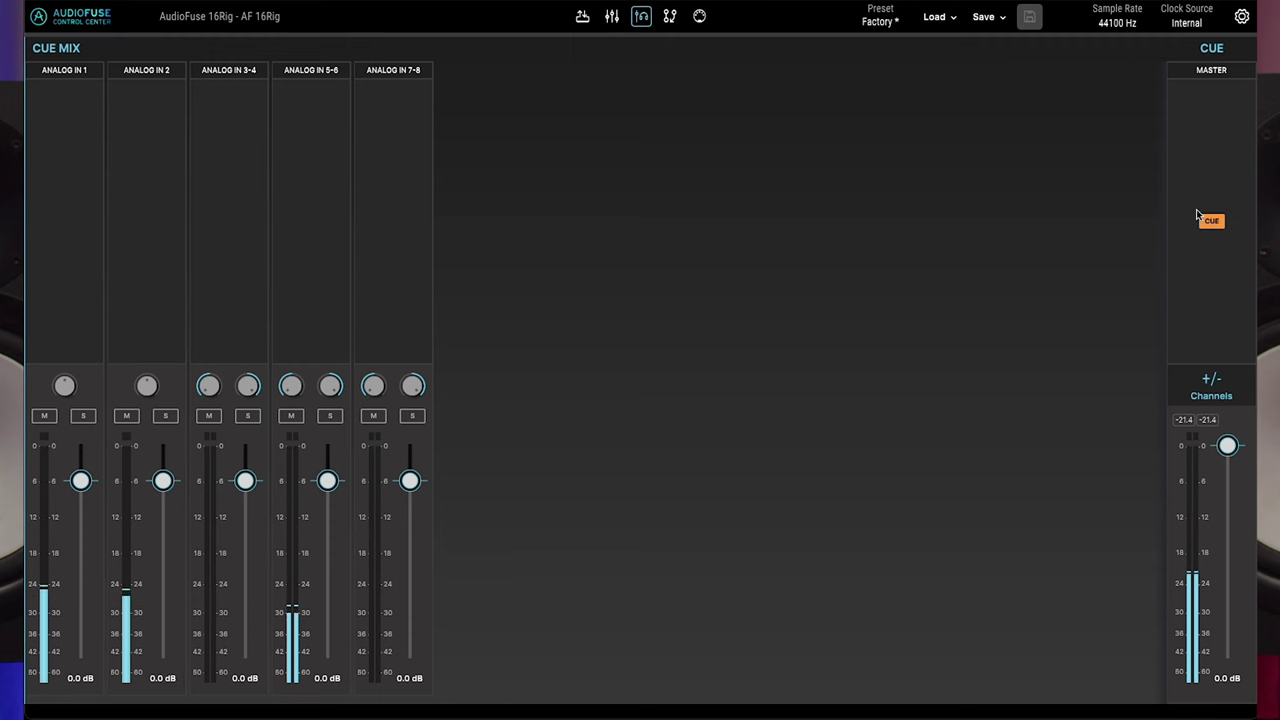
{"action": "left_click", "coordinate": [1210, 222]}
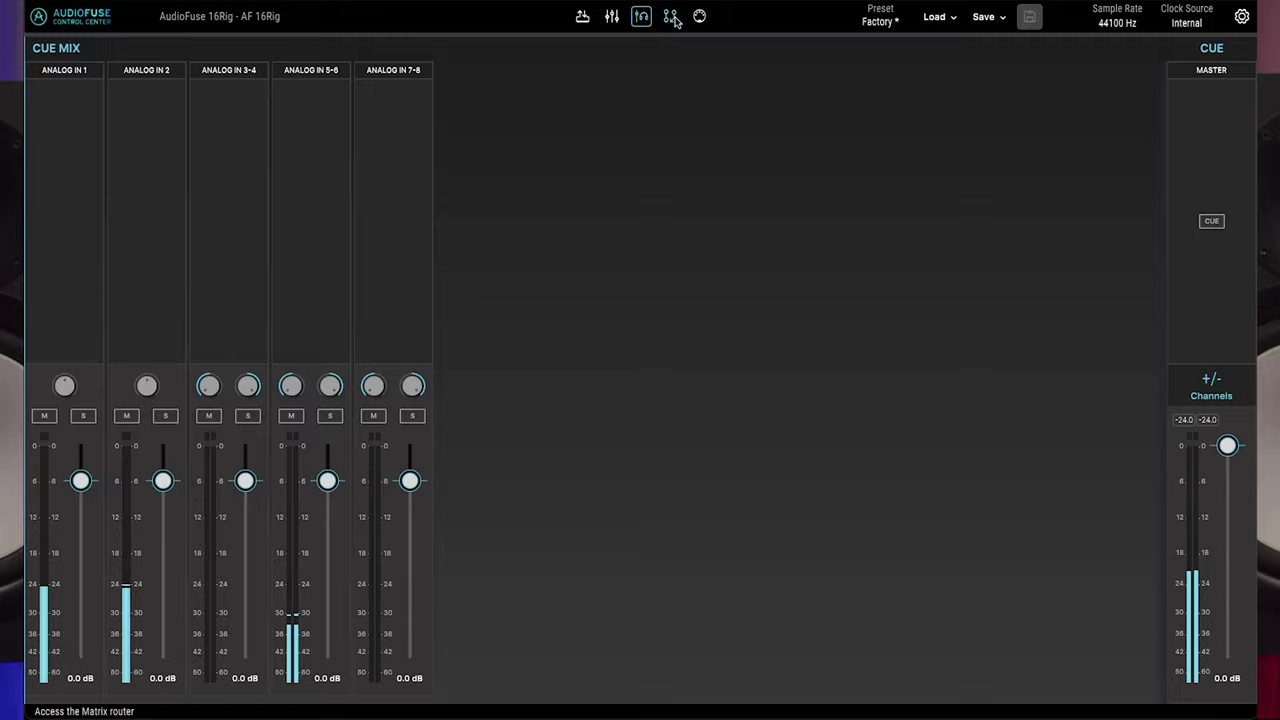
In the Routing Matrix, route Analog In 10 to Analog Out 9 and expand USB into 32 columns
{"action": "left_click", "coordinate": [670, 16]}
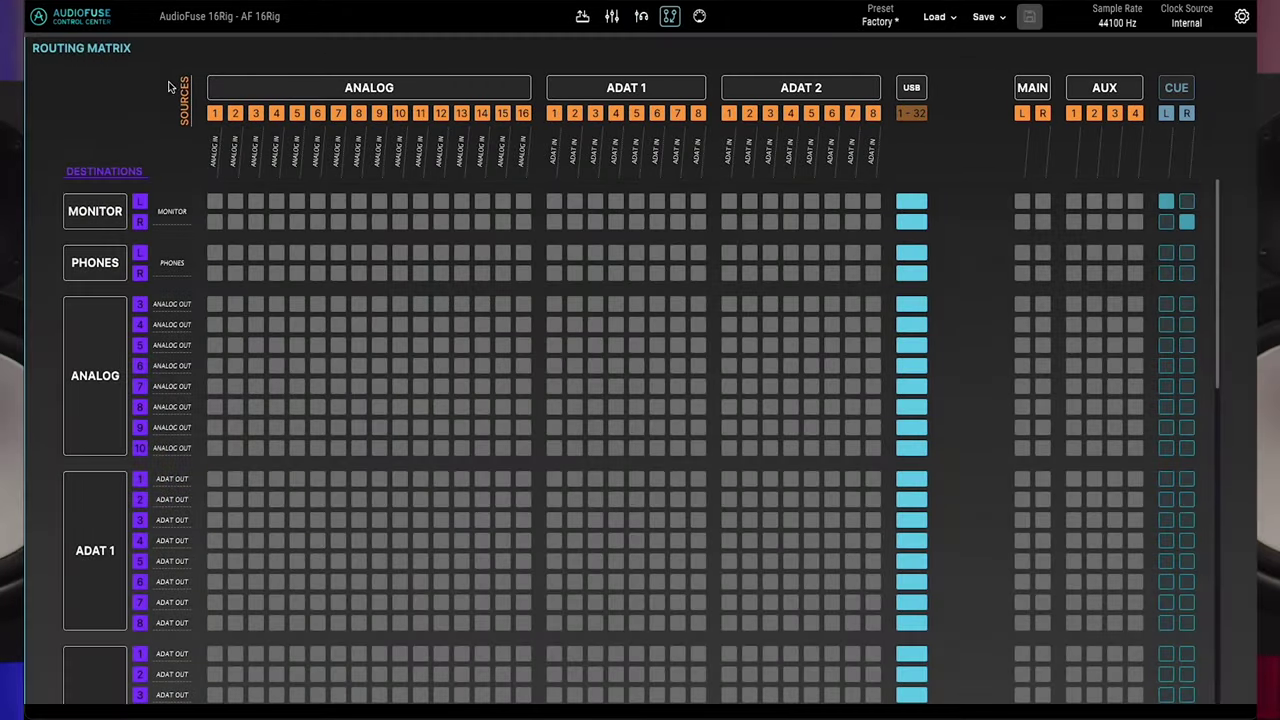
{"action": "scroll", "coordinate": [322, 345], "scroll_direction": "down", "scroll_amount": 1}
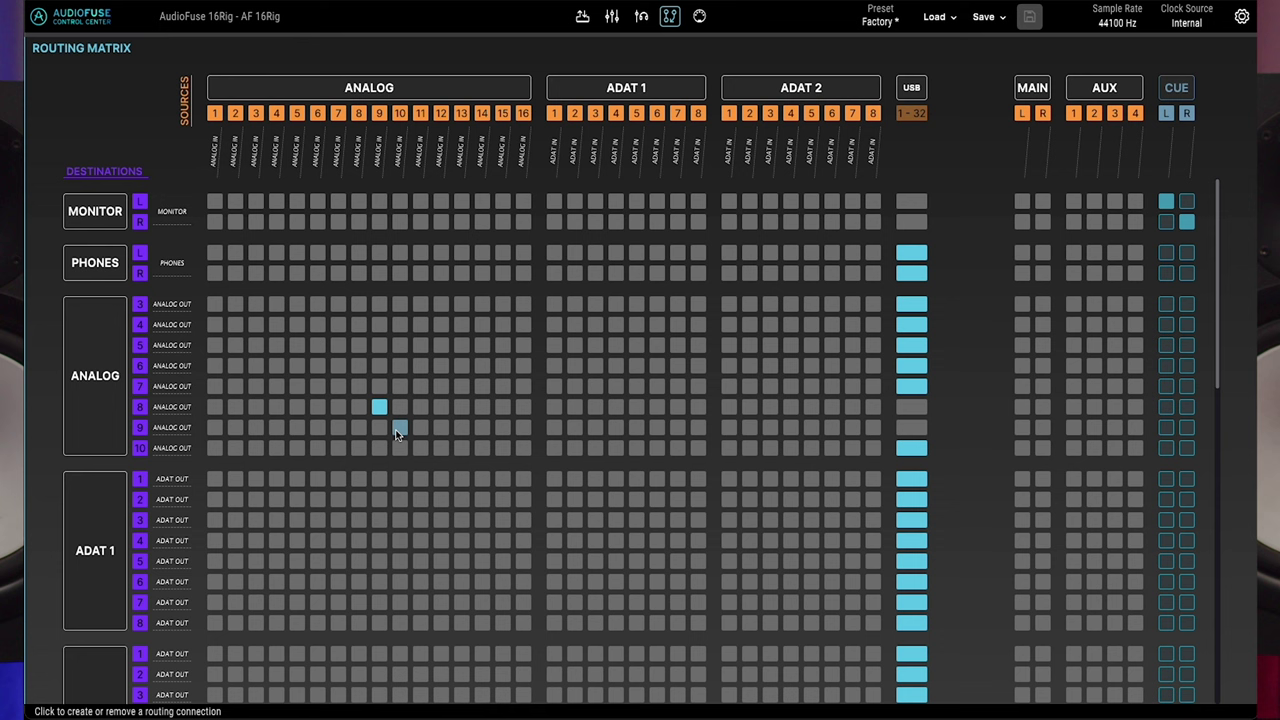
{"action": "left_click", "coordinate": [399, 428]}
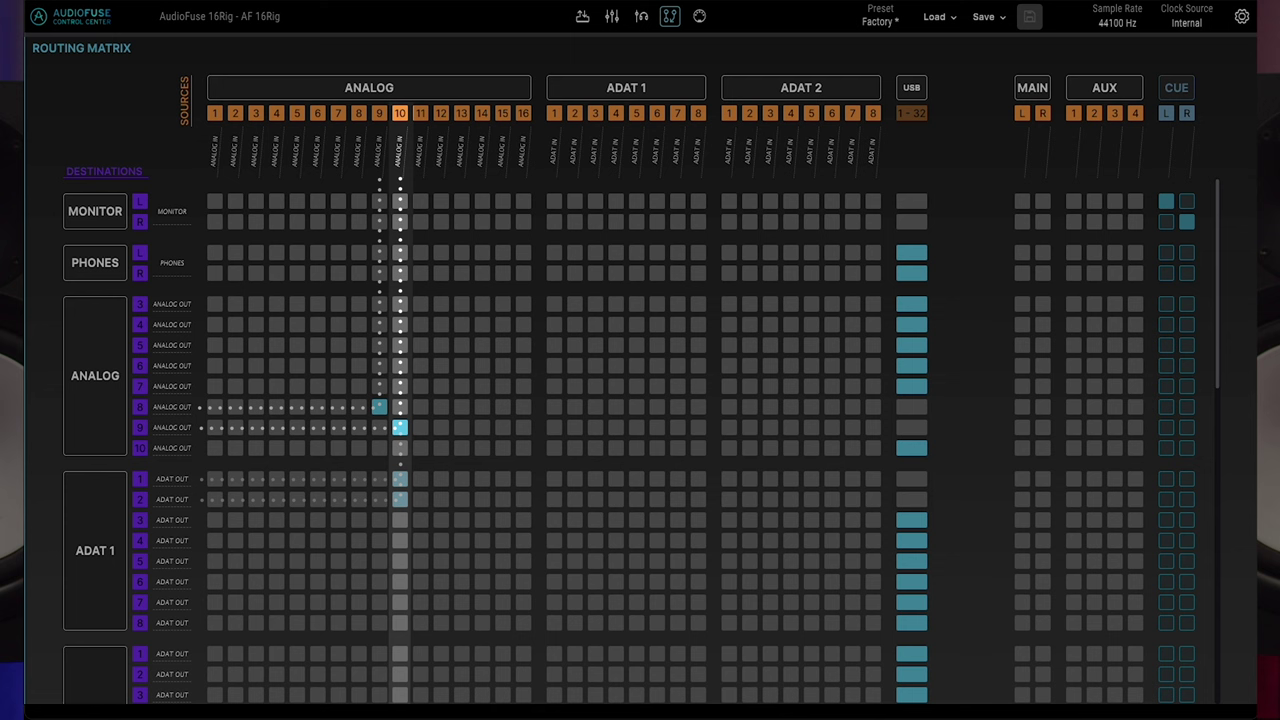
{"action": "left_click_drag", "start_coordinate": [399, 479], "coordinate": [399, 499]}
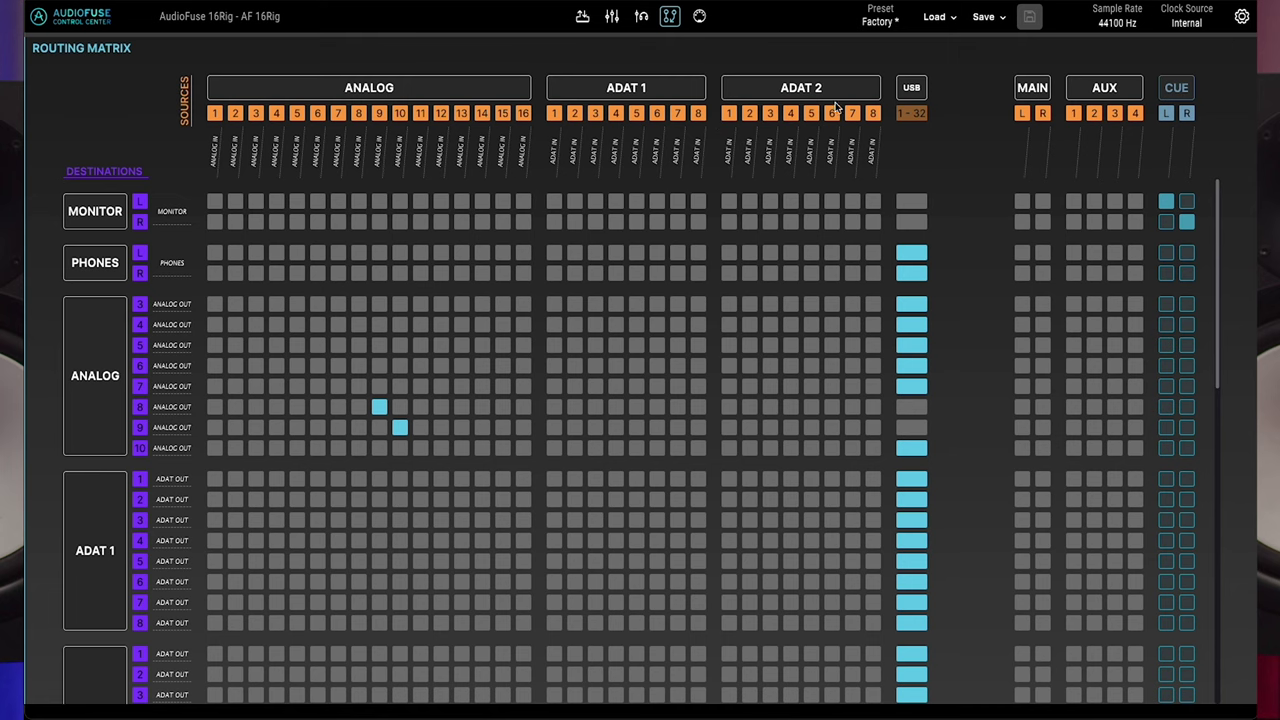
{"action": "left_click", "coordinate": [916, 88]}
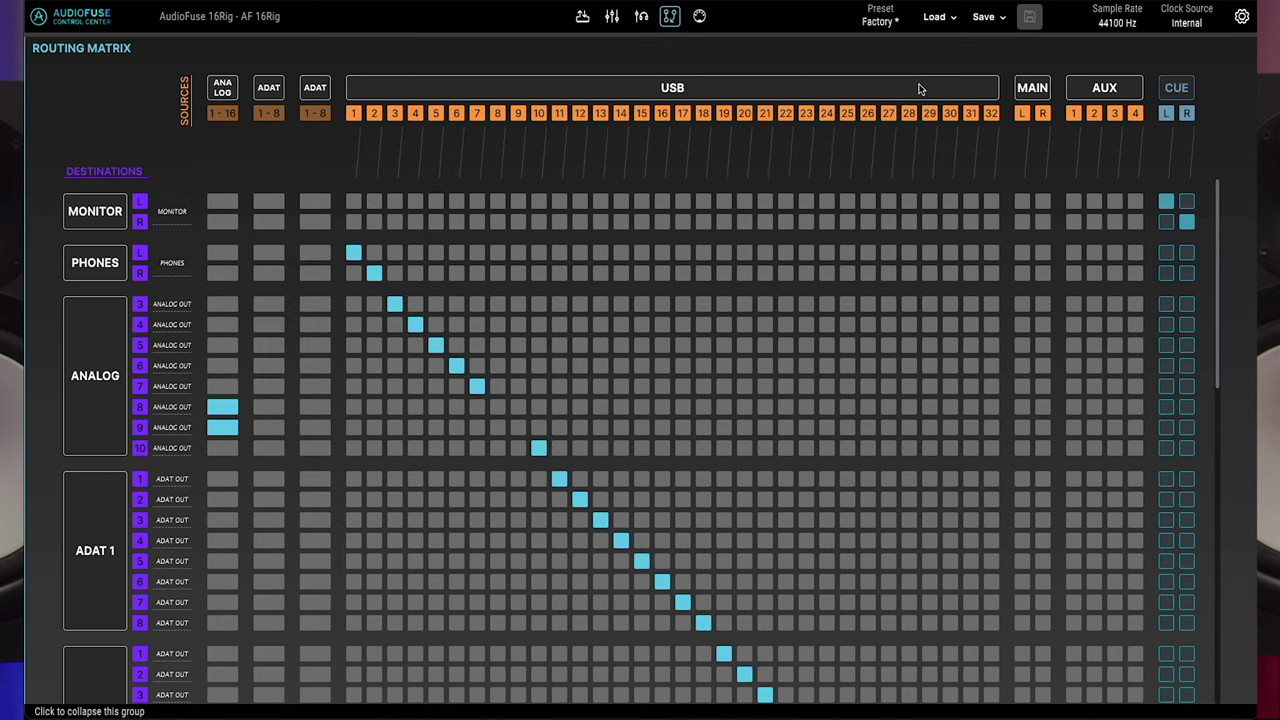
Expand the ANALOG source group into its 16 columns and scroll down the matrix
{"action": "left_click", "coordinate": [224, 89]}
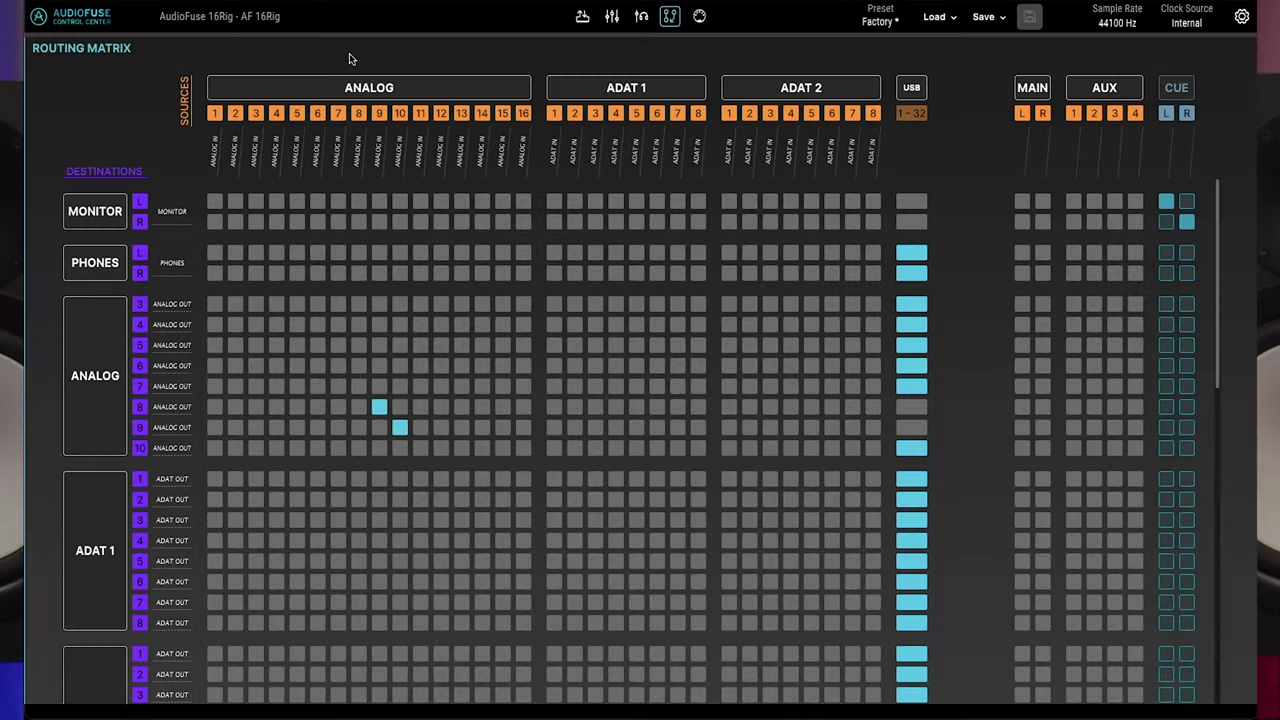
{"action": "scroll", "coordinate": [32, 469], "scroll_direction": "down", "scroll_amount": 1}
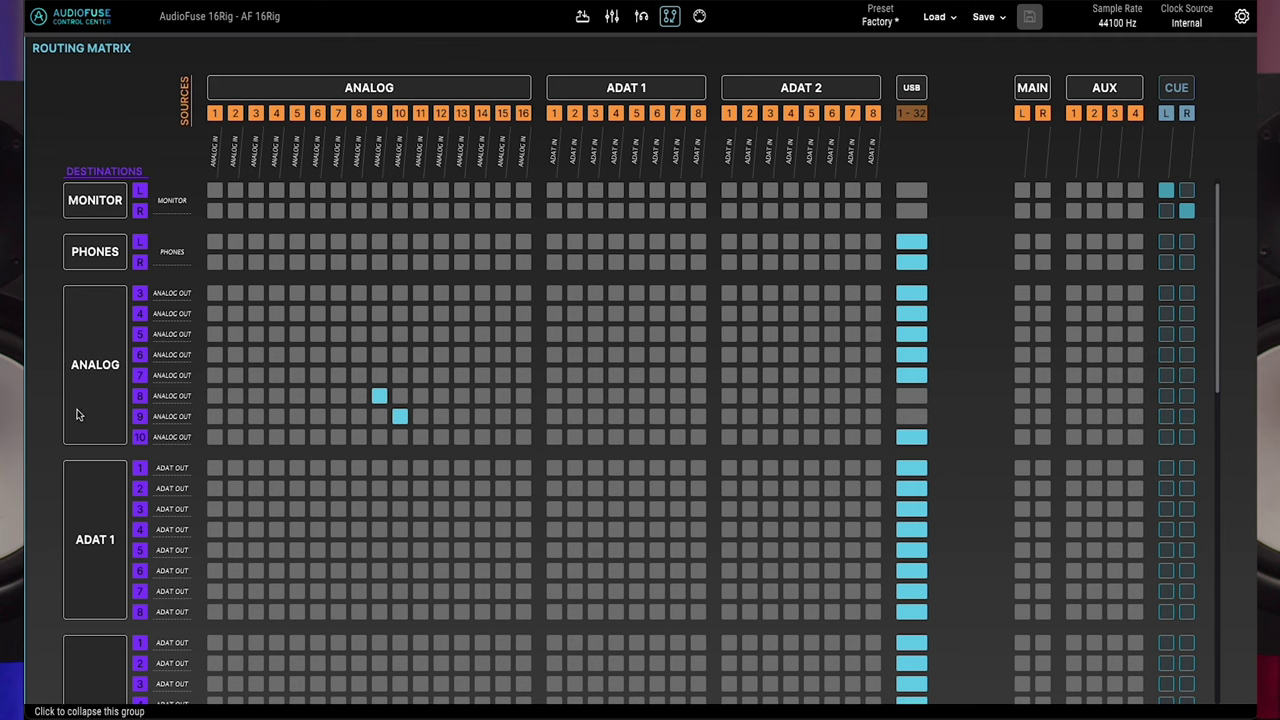
Collapse the ADAT 2 and ADAT 1 destination groups in the Routing Matrix into single rows
{"action": "scroll", "coordinate": [80, 480], "scroll_direction": "down", "scroll_amount": 3}
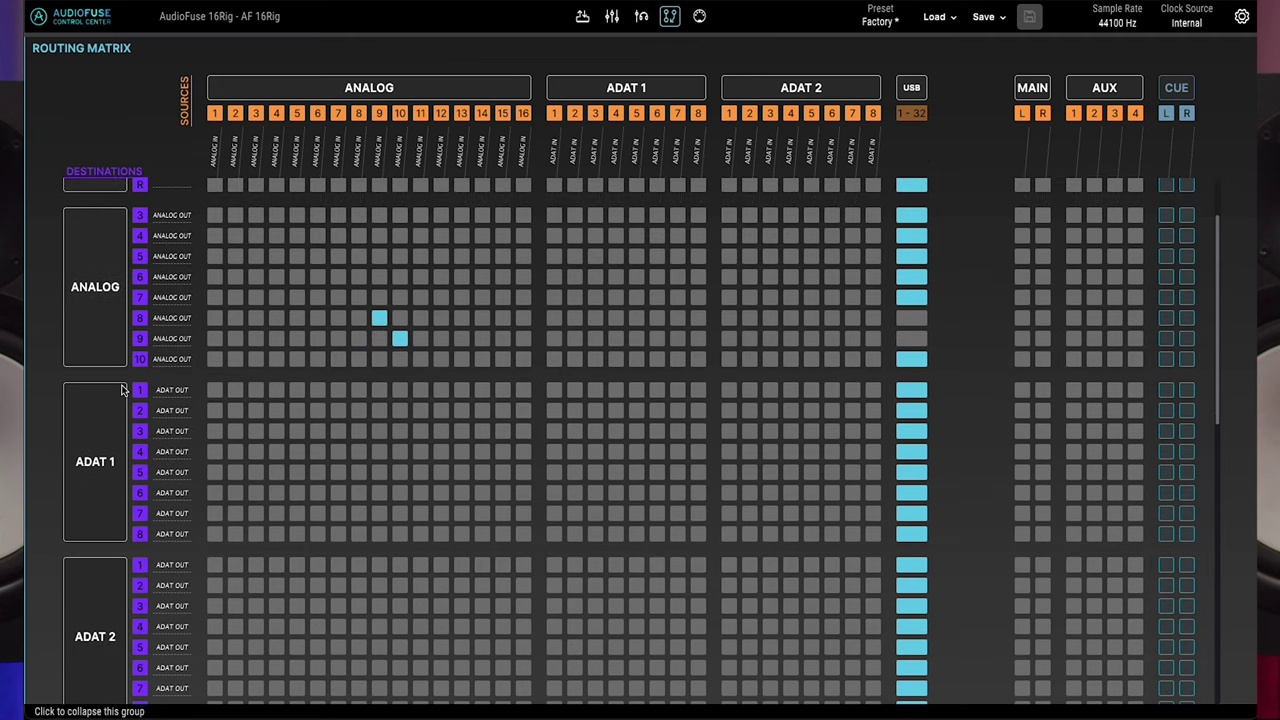
{"action": "scroll", "coordinate": [122, 390], "scroll_direction": "down", "scroll_amount": 5}
{"action": "scroll", "coordinate": [289, 468], "scroll_direction": "down", "scroll_amount": 3}
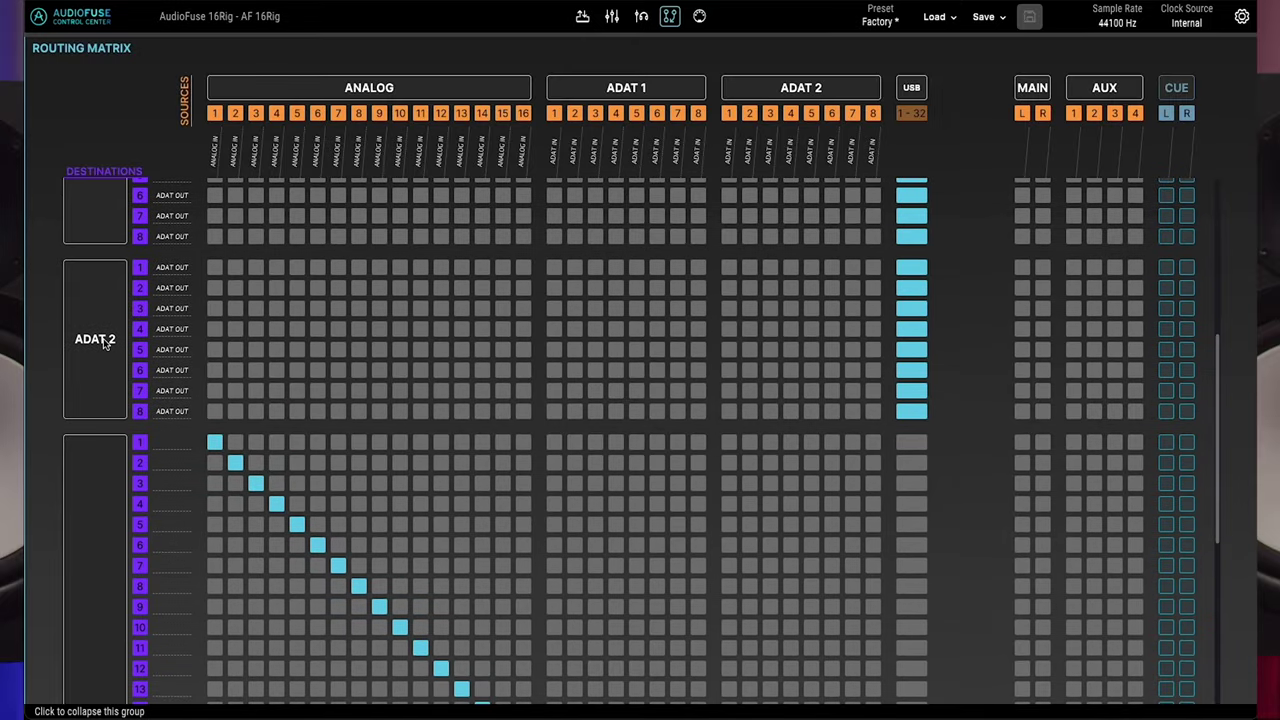
{"action": "scroll", "coordinate": [106, 340], "scroll_direction": "up", "scroll_amount": 1}
{"action": "left_click", "coordinate": [106, 340]}
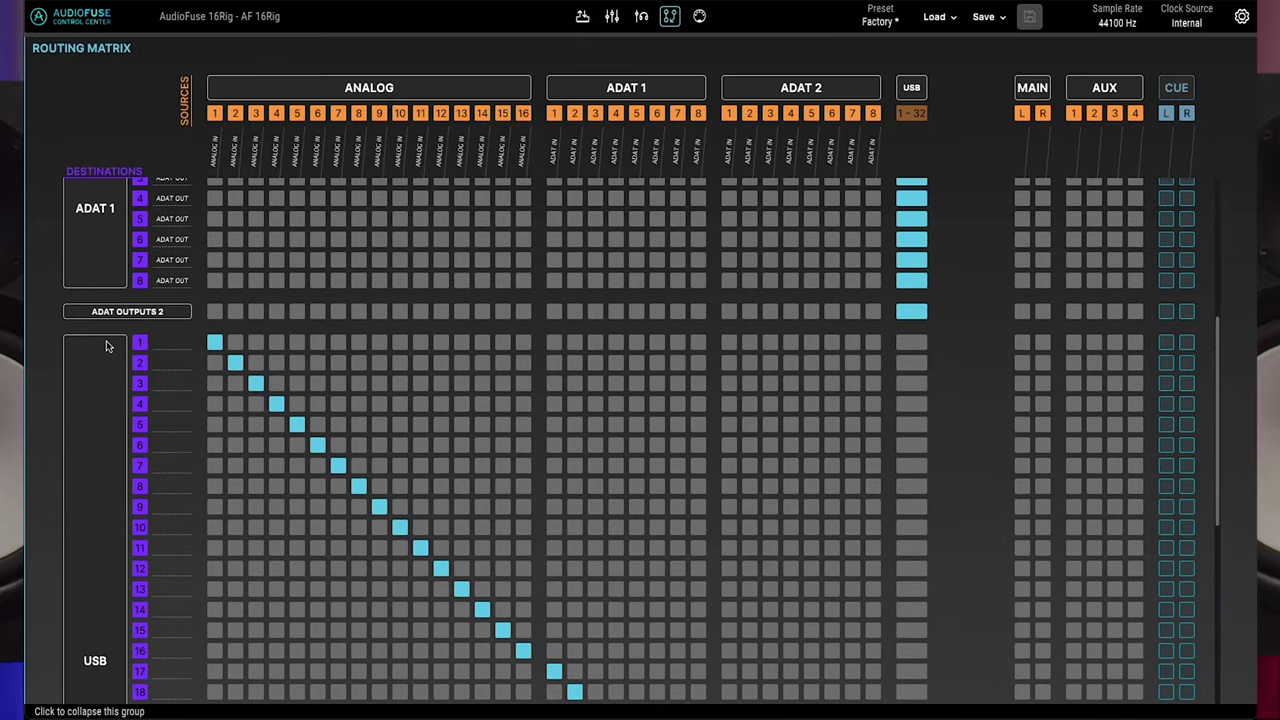
{"action": "scroll", "coordinate": [106, 340], "scroll_direction": "up", "scroll_amount": 3}
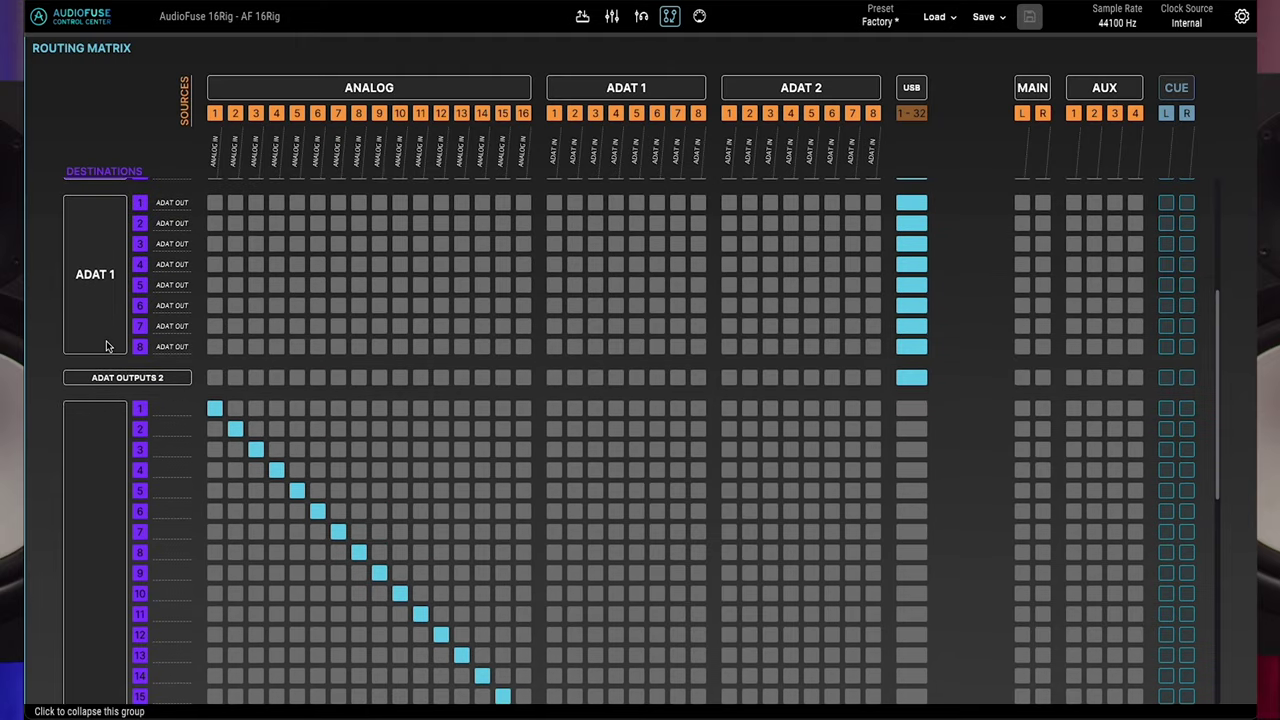
{"action": "left_click", "coordinate": [107, 330]}
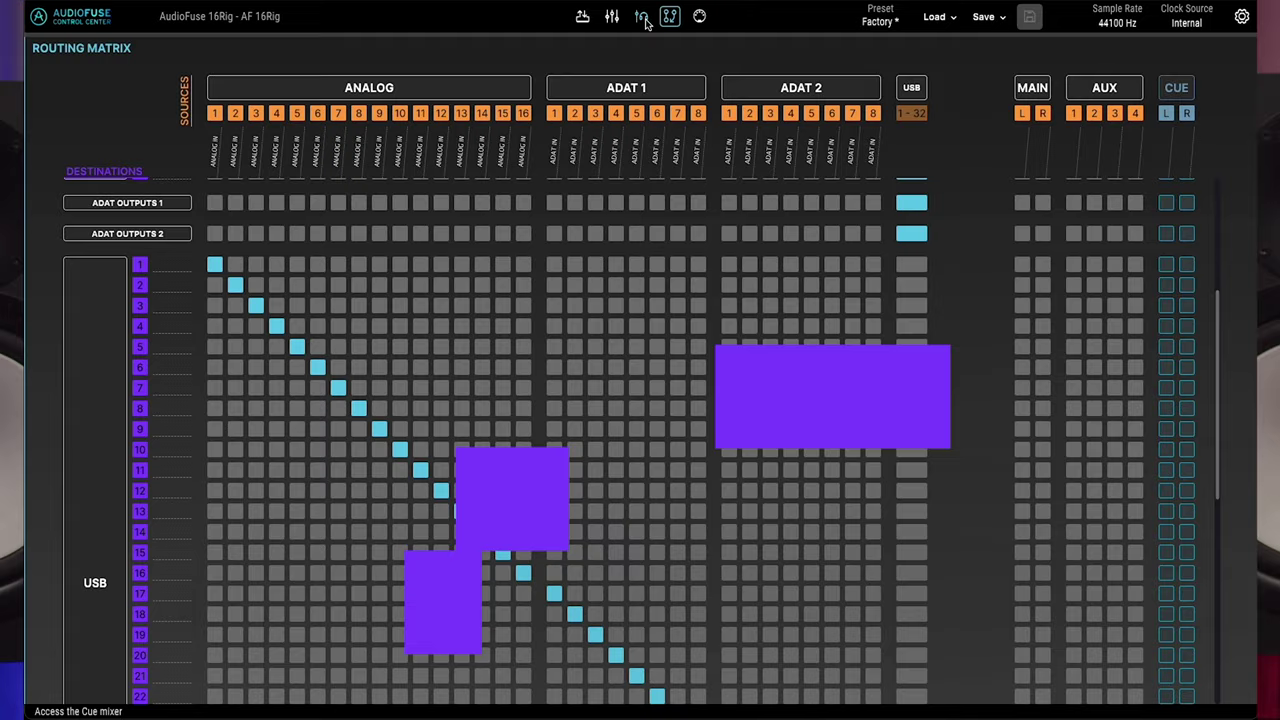
Show the MIDI page and review the Mode and Mixer Control choices, keeping Hosted and Disabled
{"action": "left_click", "coordinate": [699, 16]}
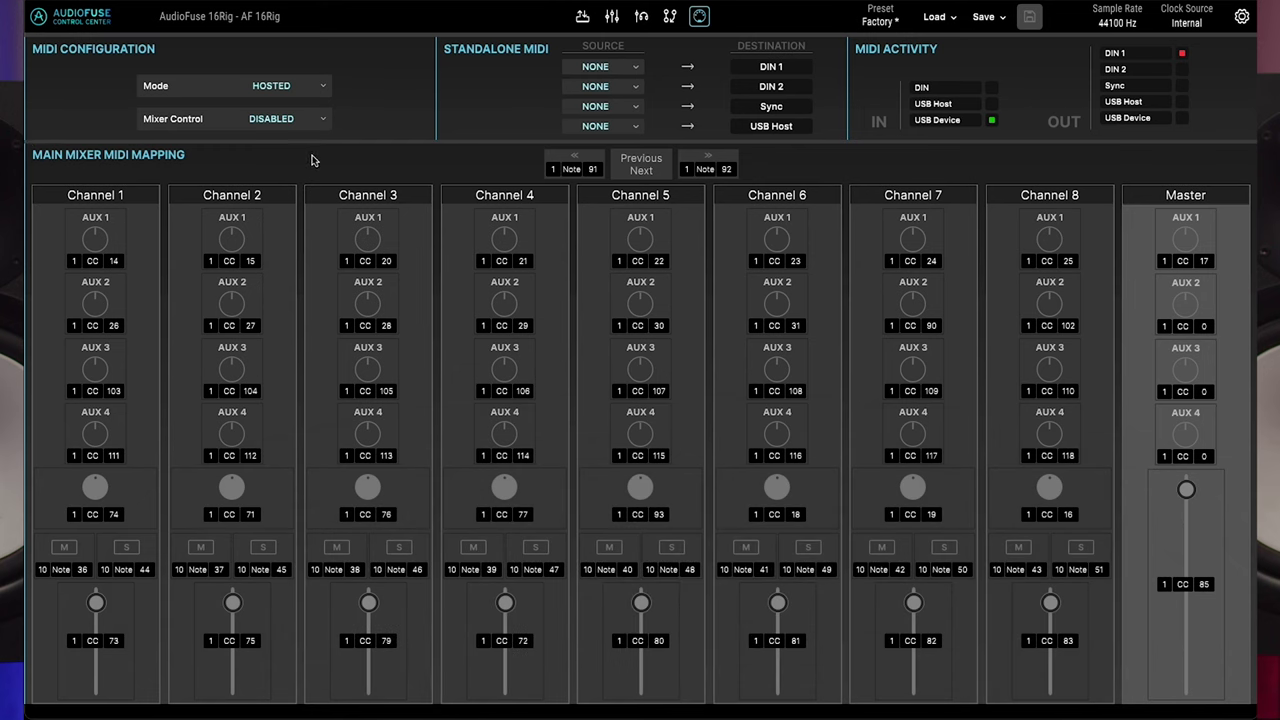
{"action": "left_click", "coordinate": [316, 90]}
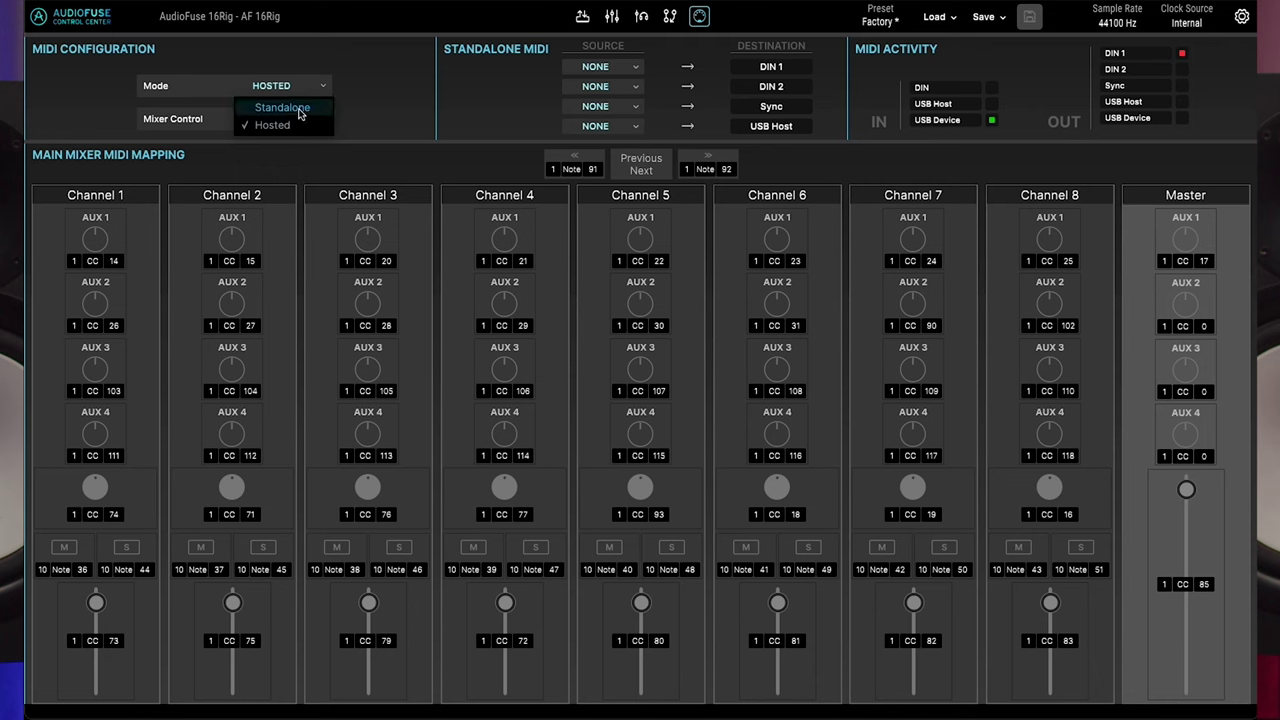
{"action": "left_click", "coordinate": [352, 96]}
{"action": "left_click", "coordinate": [326, 120]}
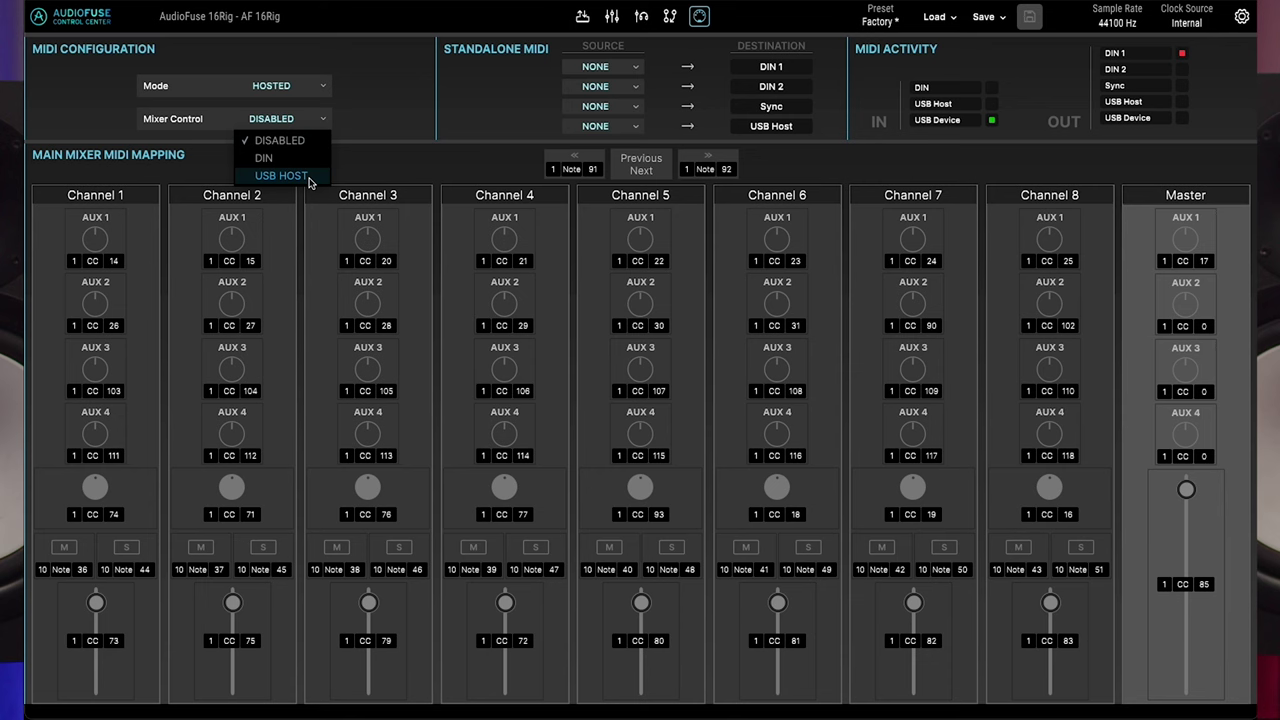
{"action": "left_click", "coordinate": [383, 100]}
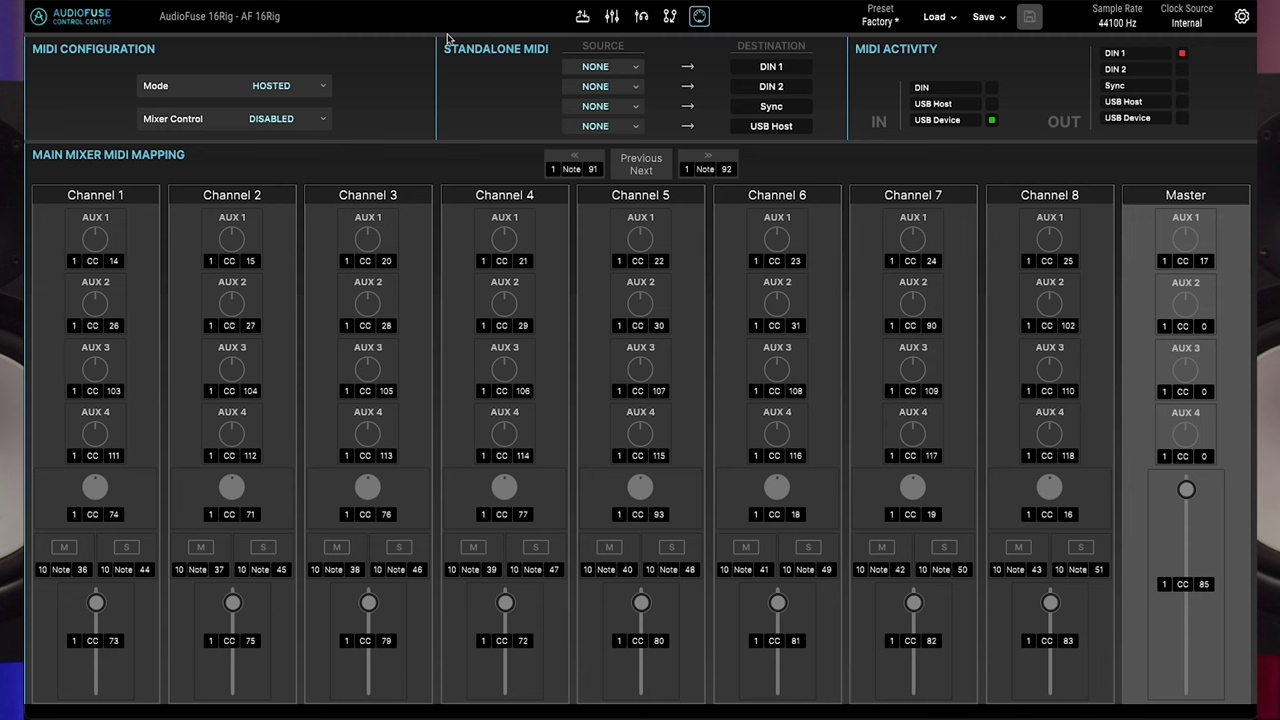
{"action": "left_click", "coordinate": [285, 85]}
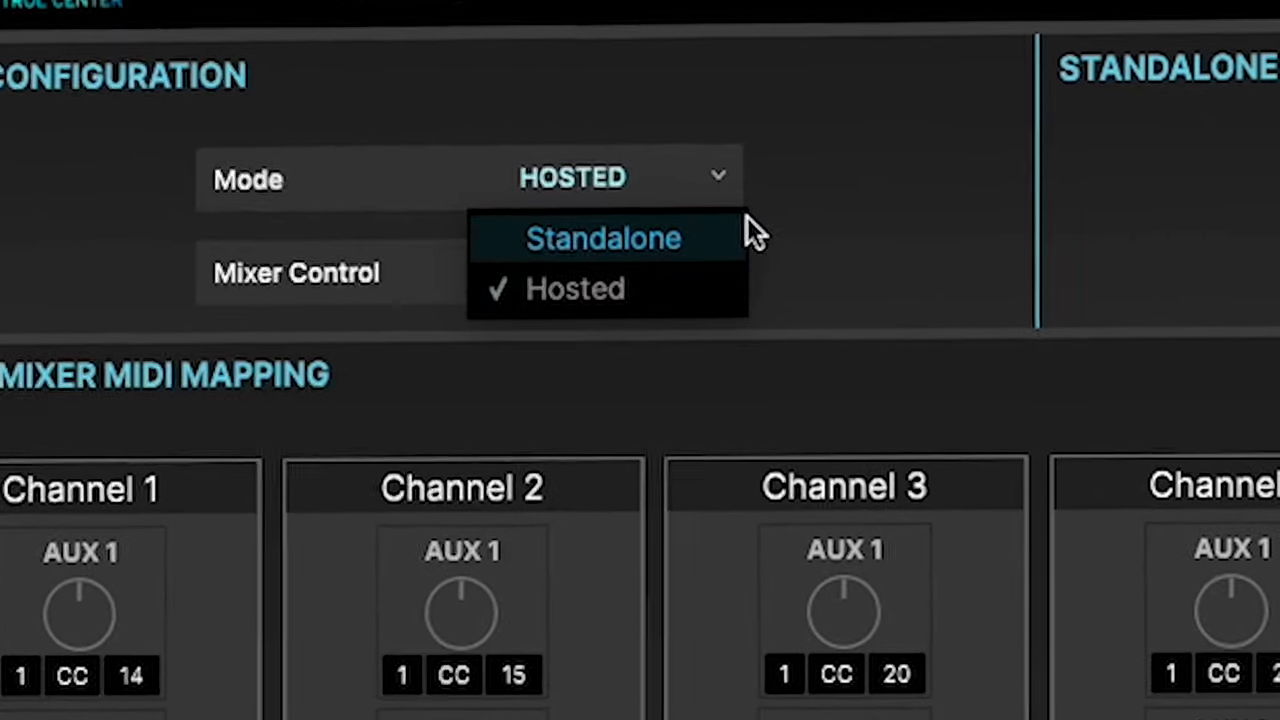
{"action": "left_click", "coordinate": [990, 53]}
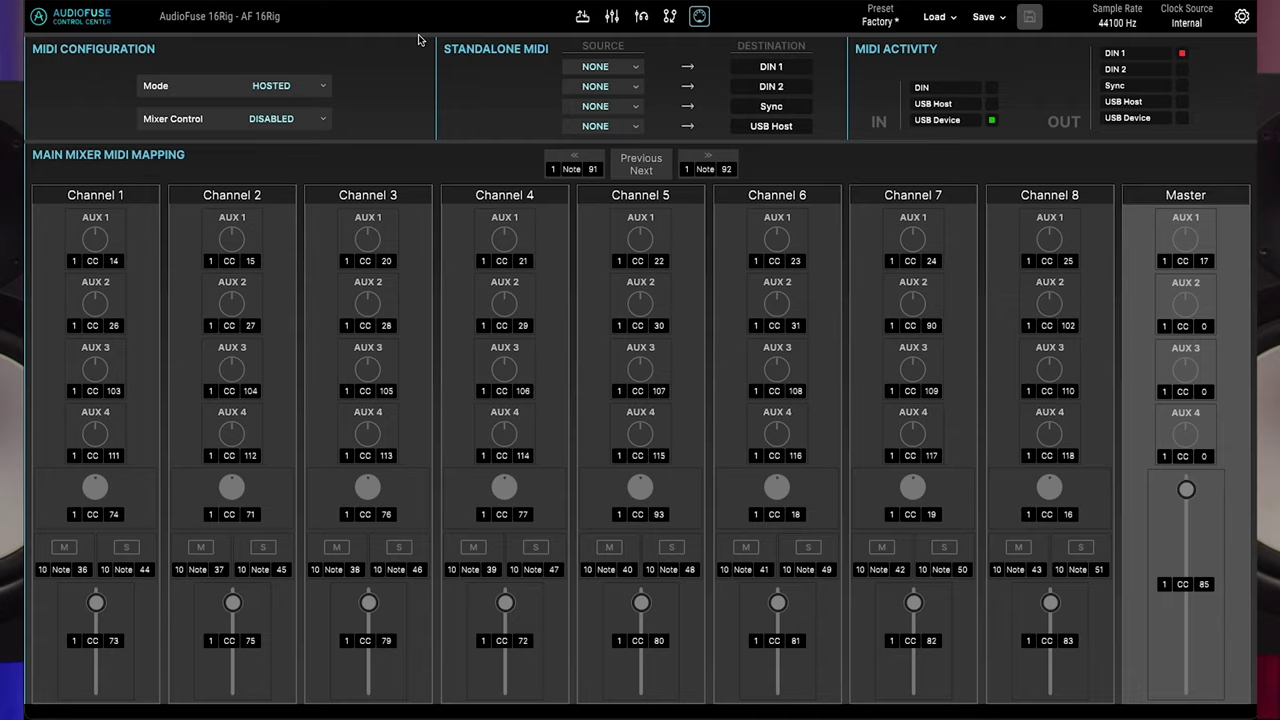
{"action": "left_click", "coordinate": [630, 67]}
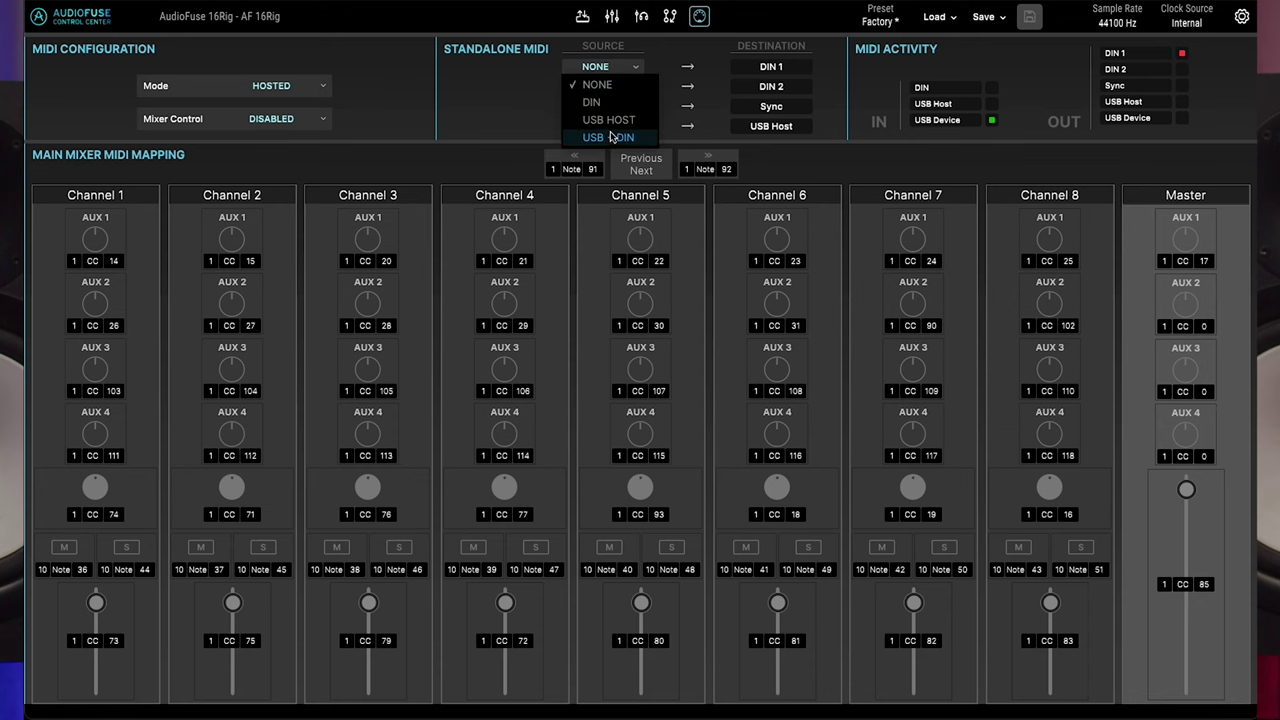
{"action": "left_click", "coordinate": [516, 86]}
{"action": "left_click", "coordinate": [318, 87]}
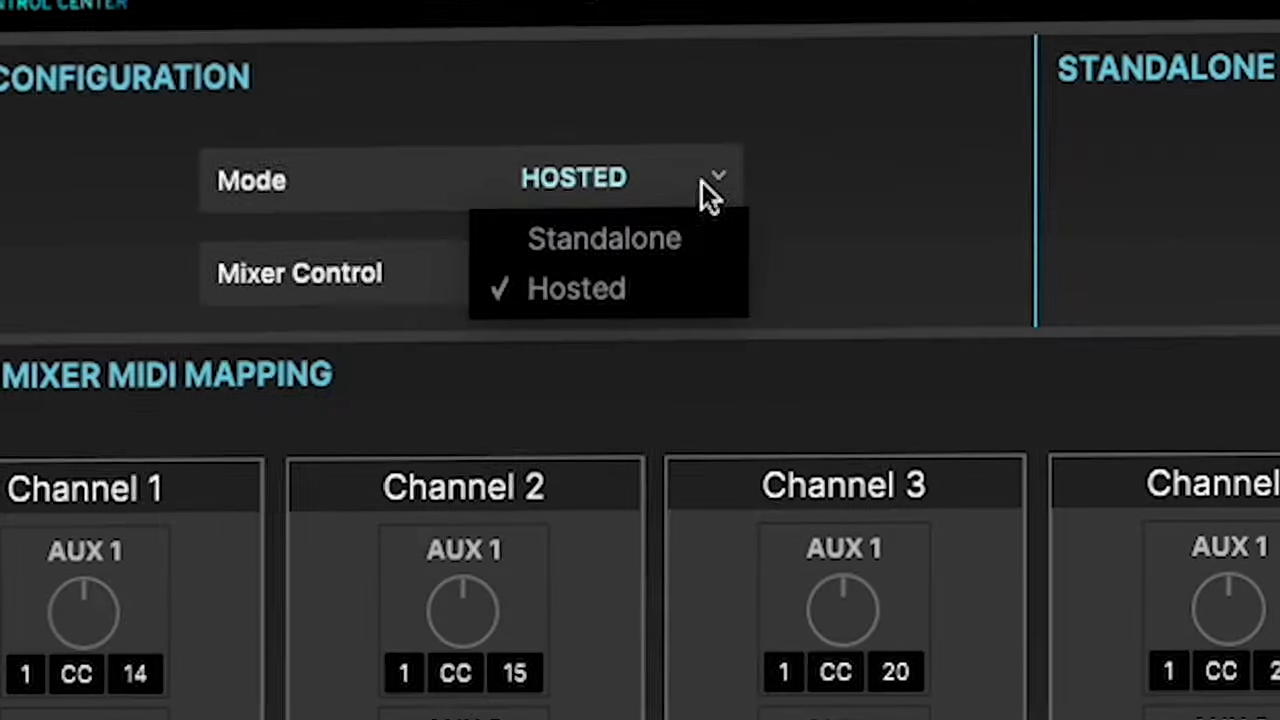
{"action": "left_click", "coordinate": [622, 290]}
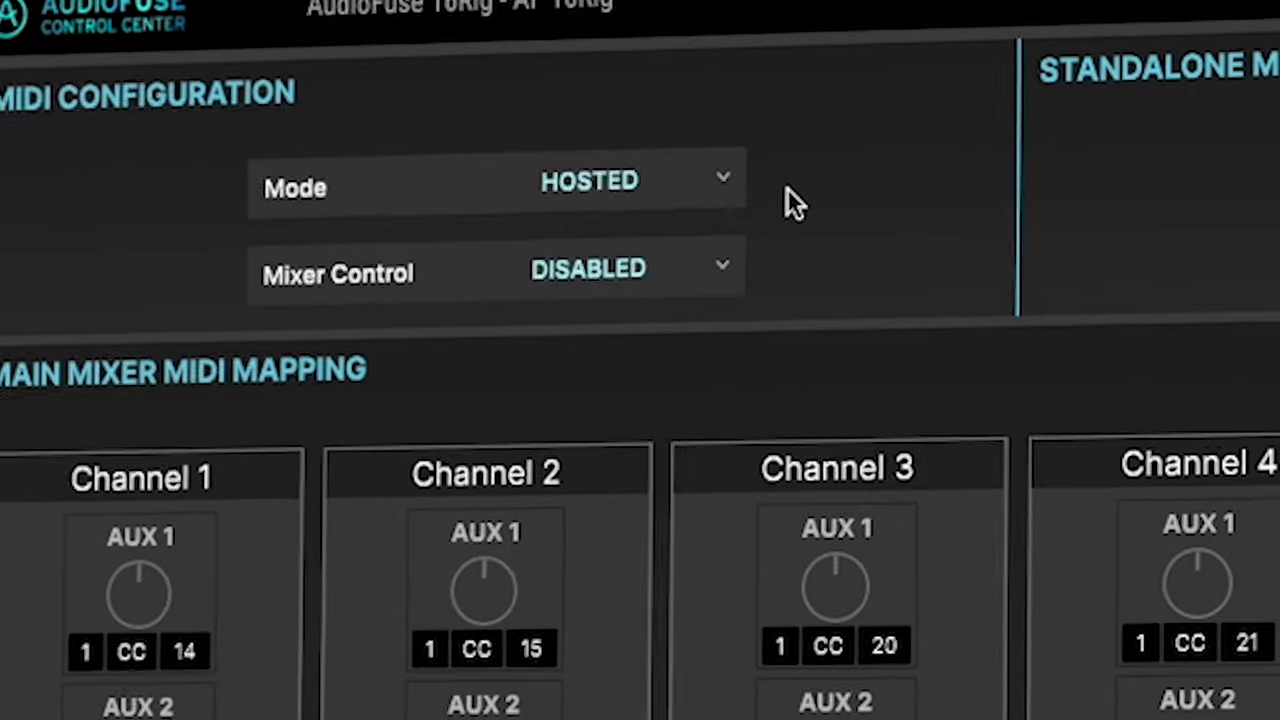